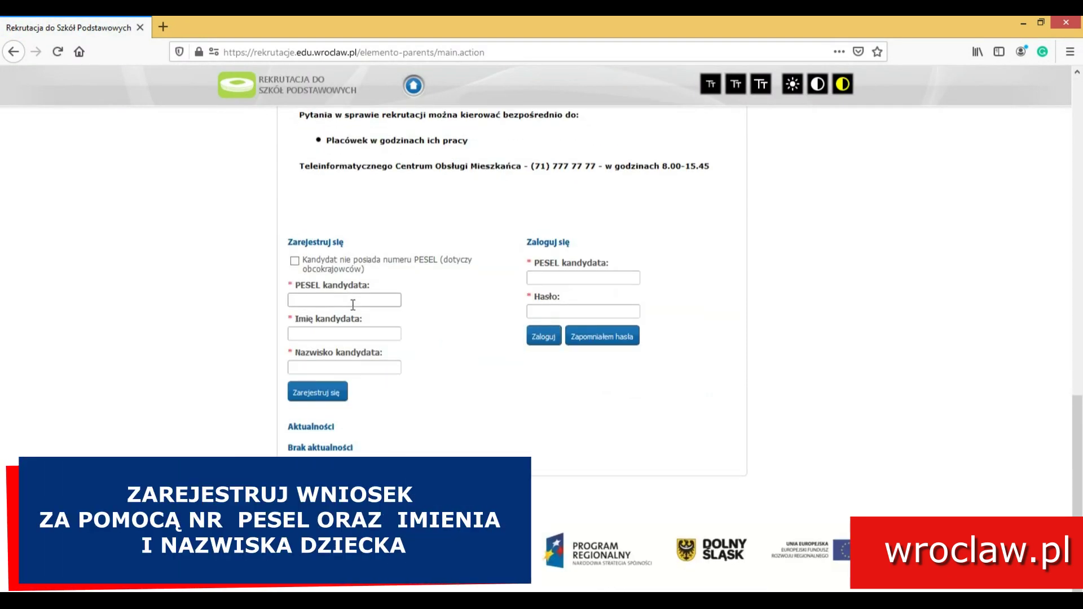
# - Paste the child's PESEL, enter the child's first name and surname, and register the application
pyautogui.click(333, 299)
pyautogui.hotkey('ctrl', 'v')
pyautogui.click(329, 331)
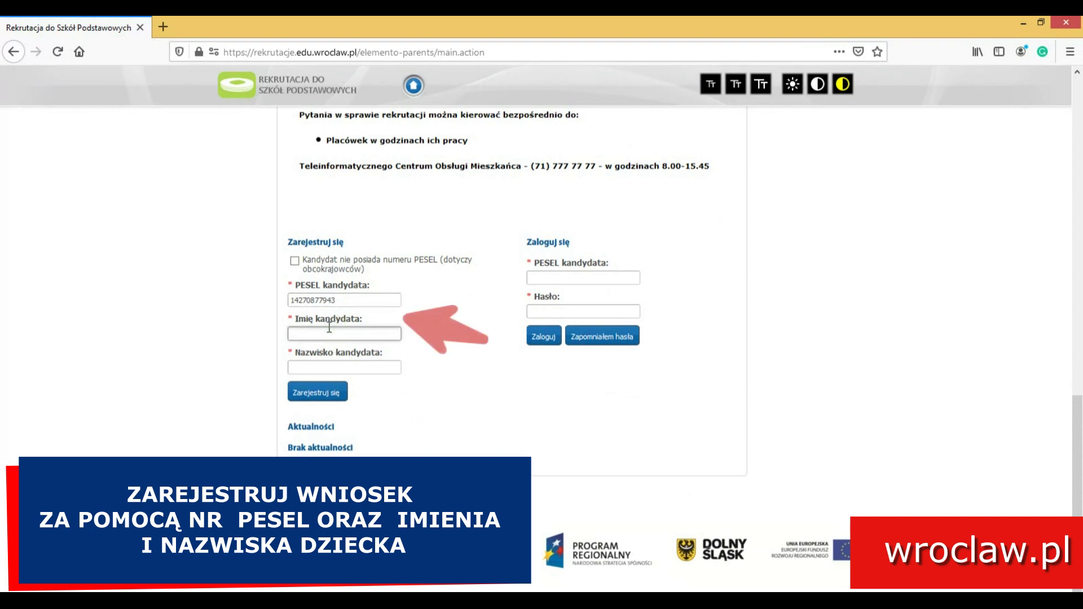
pyautogui.write('Maria')
pyautogui.press('Tab')
pyautogui.write('Testowa')
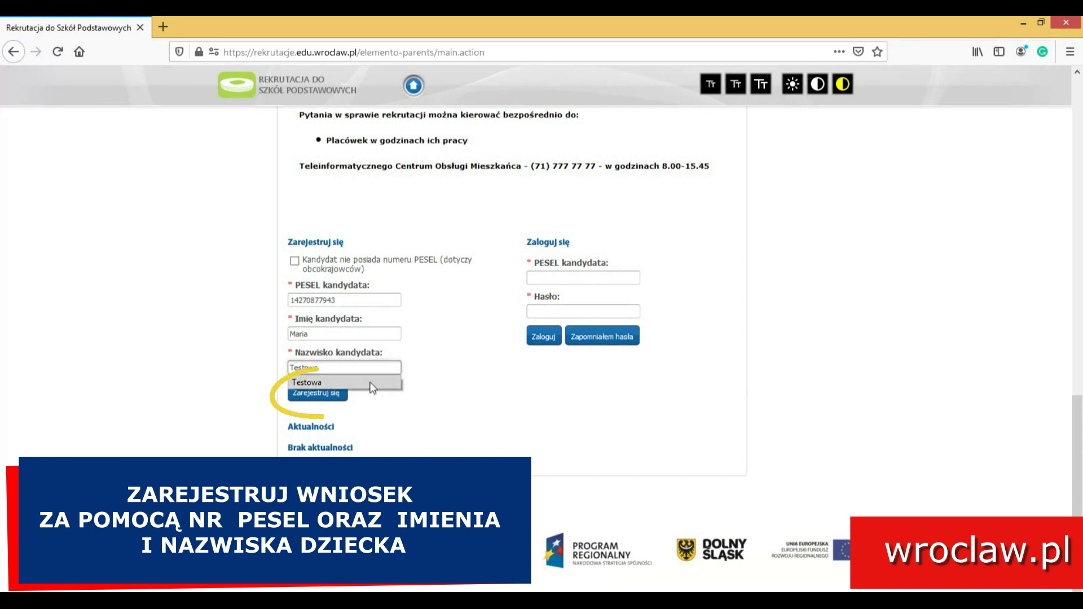
pyautogui.click(333, 396)
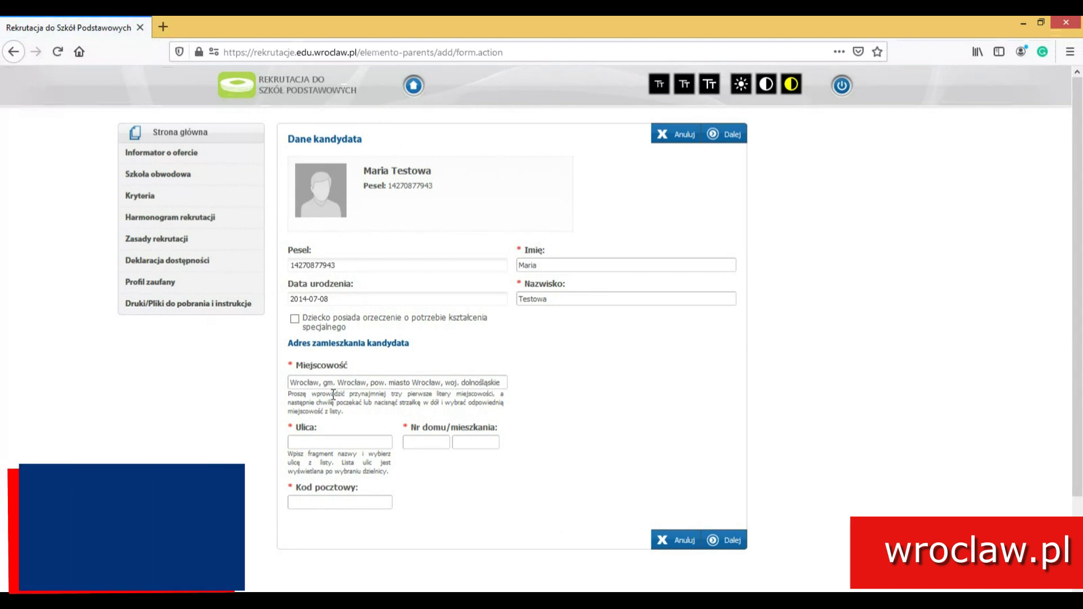
# - Enter the child's street from the suggestions and the house number, then continue to the parents' form
pyautogui.click(355, 441)
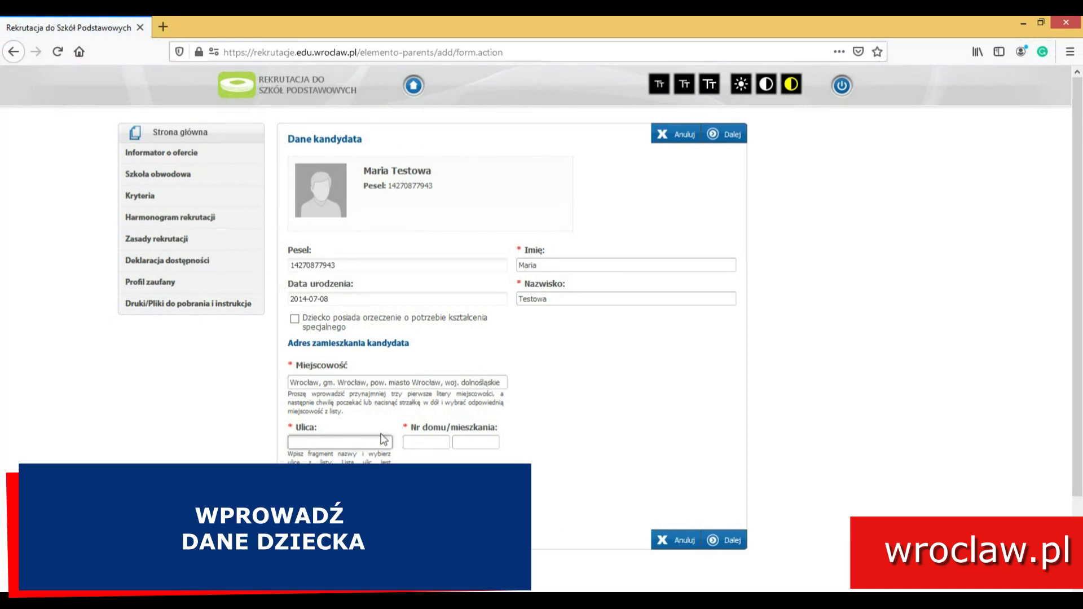
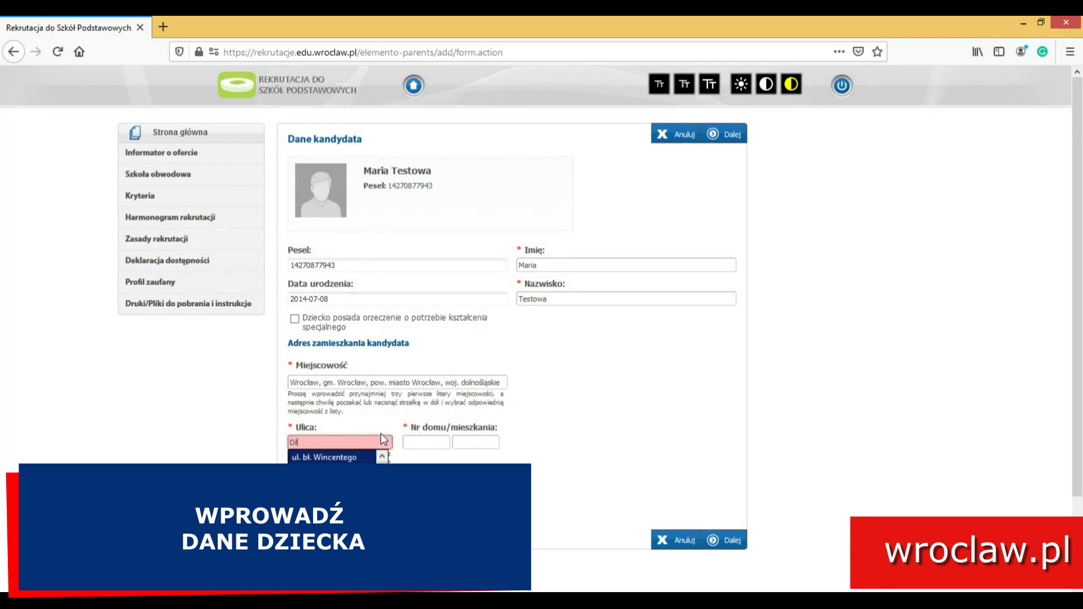
pyautogui.click(375, 456)
pyautogui.click(408, 442)
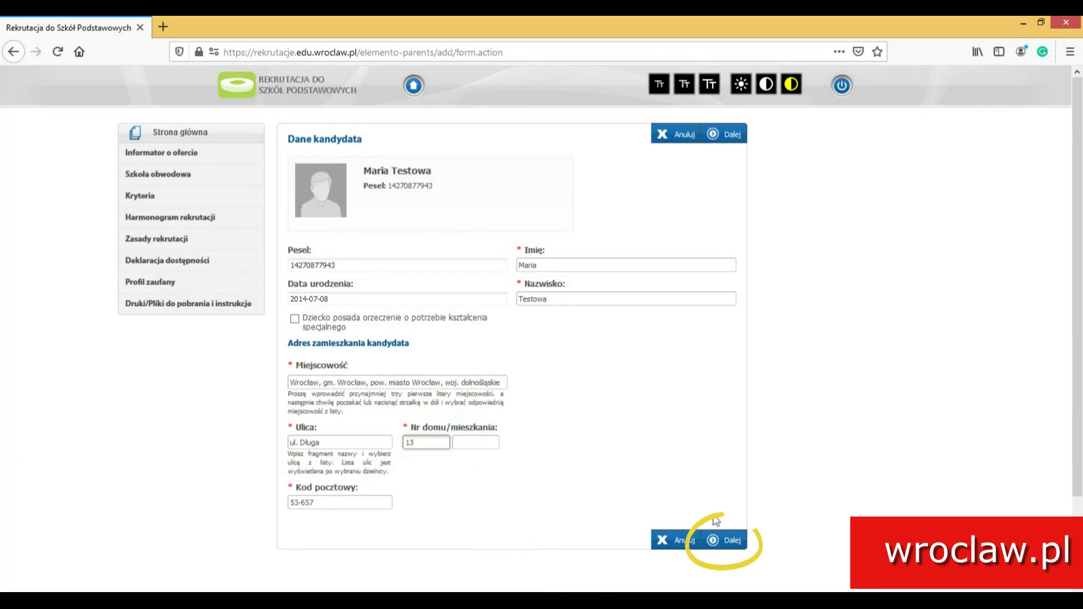
pyautogui.click(731, 539)
# - Enter the mother's first name and surname and copy the child's address into her details
pyautogui.click(500, 323)
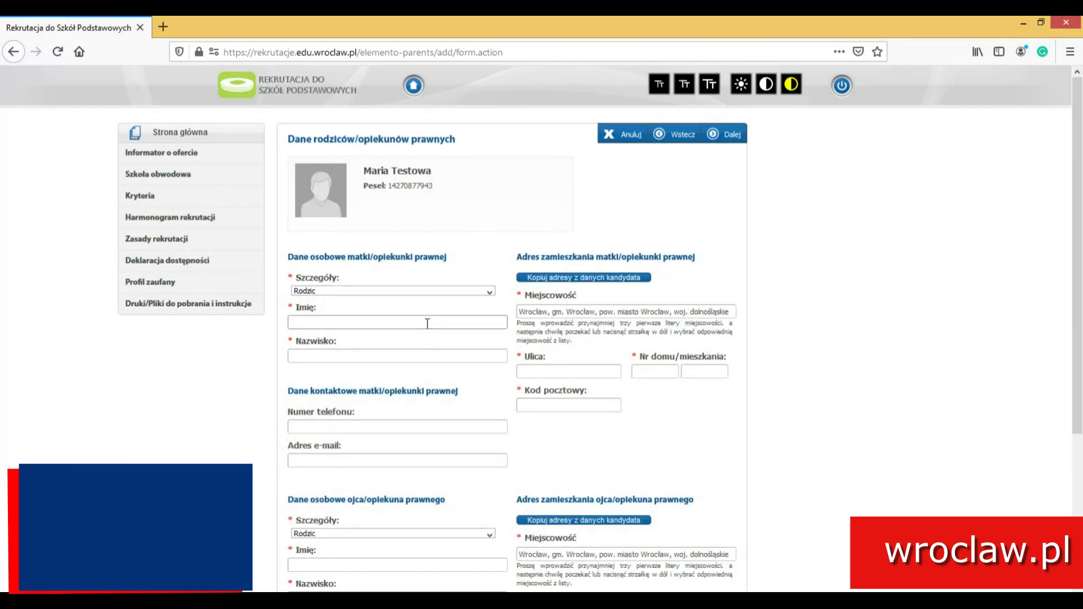
pyautogui.write('Anna')
pyautogui.press('Tab')
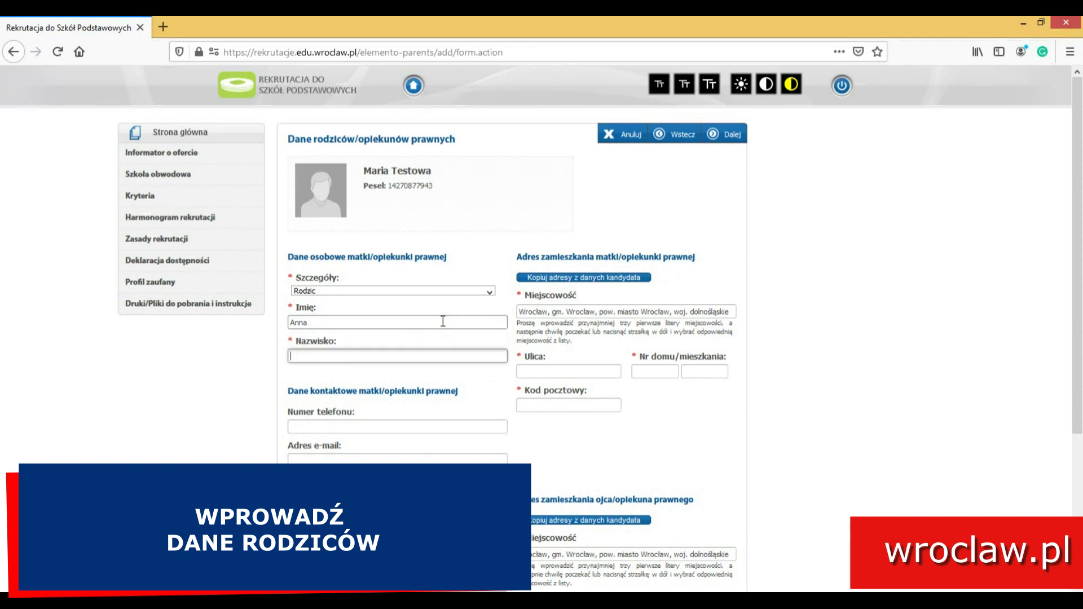
pyautogui.write('Testowa')
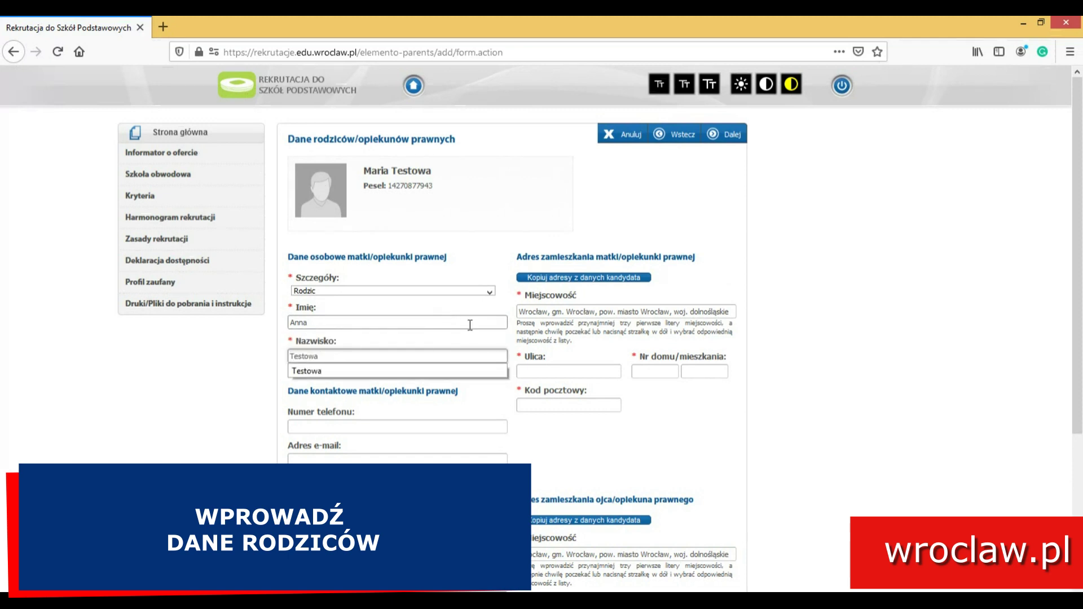
pyautogui.click(583, 277)
# - Set the father's status to Rodzic, enter his first name and surname, and copy the child's address
pyautogui.scroll(-5, 451, 338)
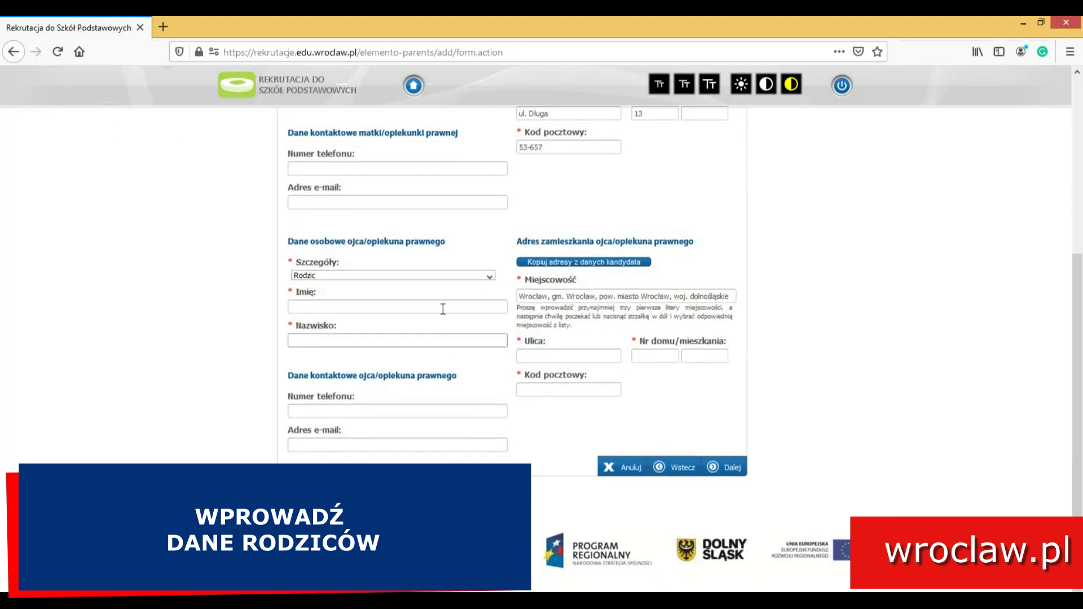
pyautogui.click(402, 275)
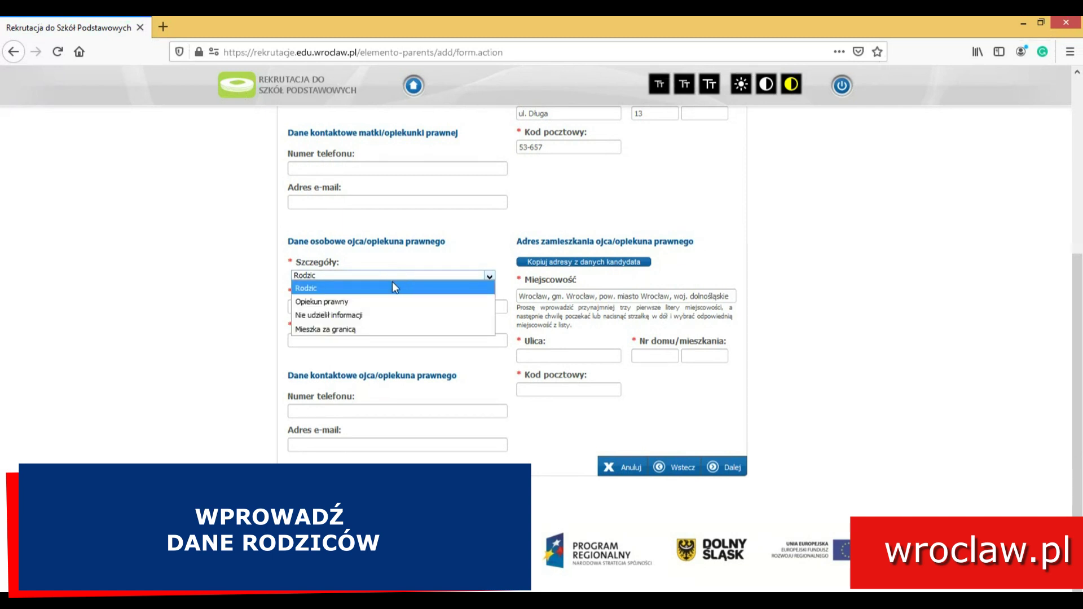
pyautogui.click(347, 288)
pyautogui.click(311, 304)
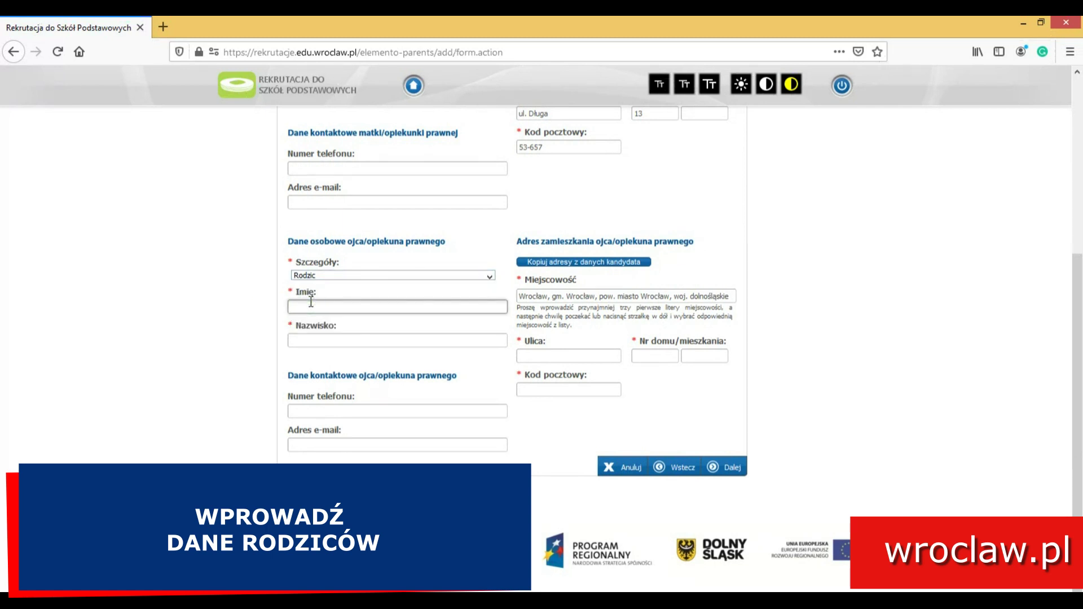
pyautogui.write('Robert')
pyautogui.press('Tab')
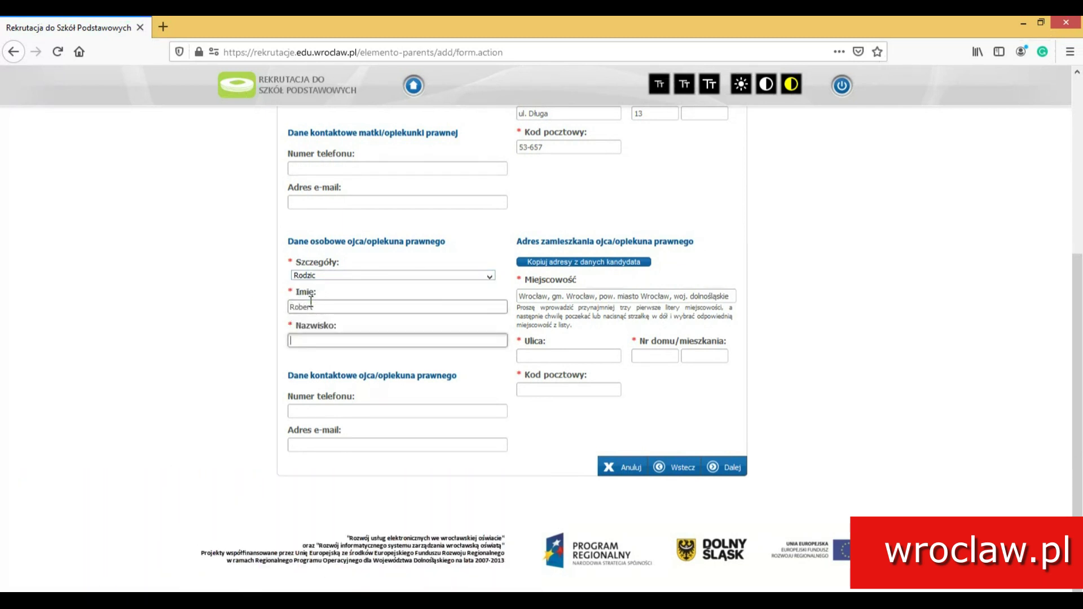
pyautogui.write('Testowy')
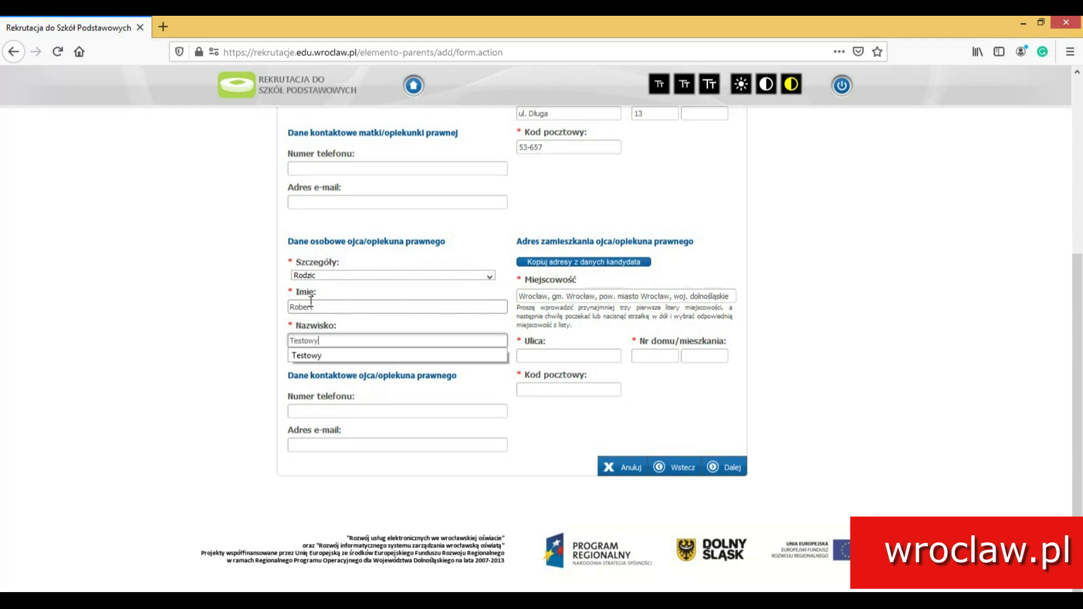
pyautogui.click(584, 261)
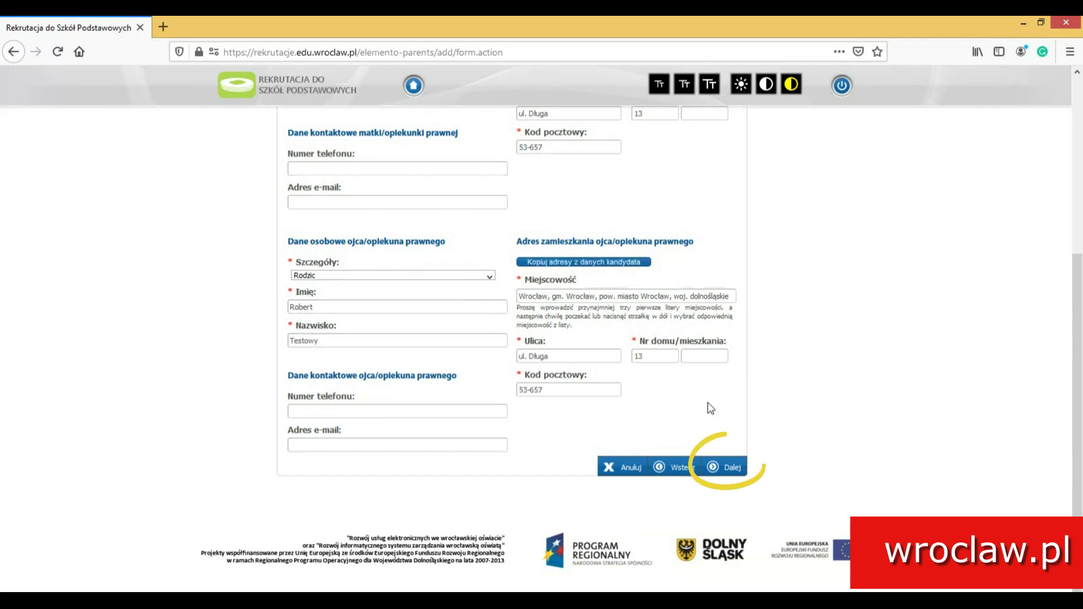
pyautogui.click(728, 467)
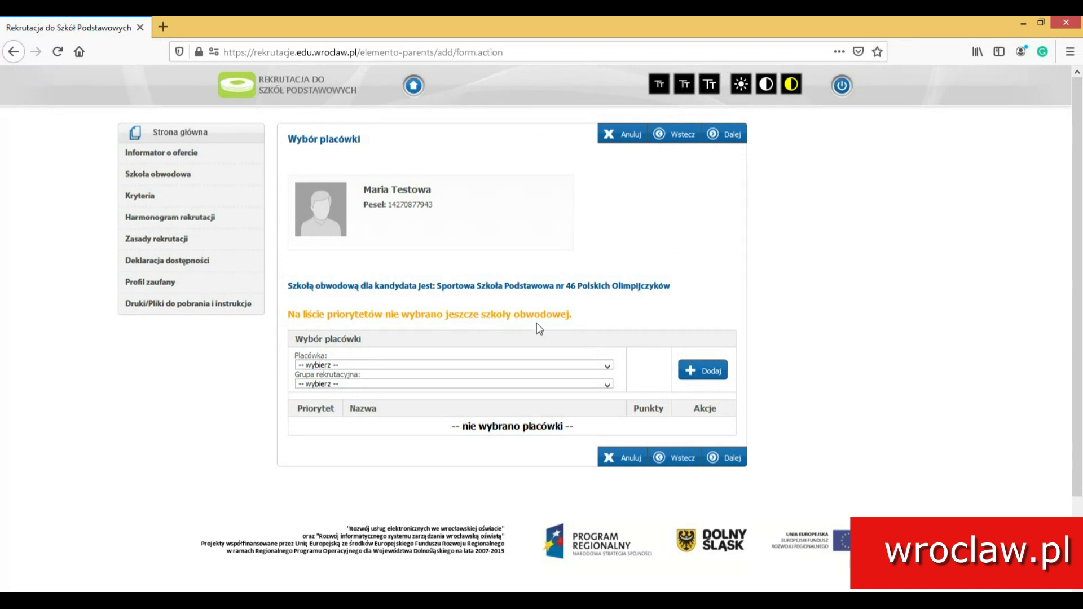
# - Add Szkoła Podstawowa nr 8 and nr 20 as first and second priority schools
pyautogui.click(558, 365)
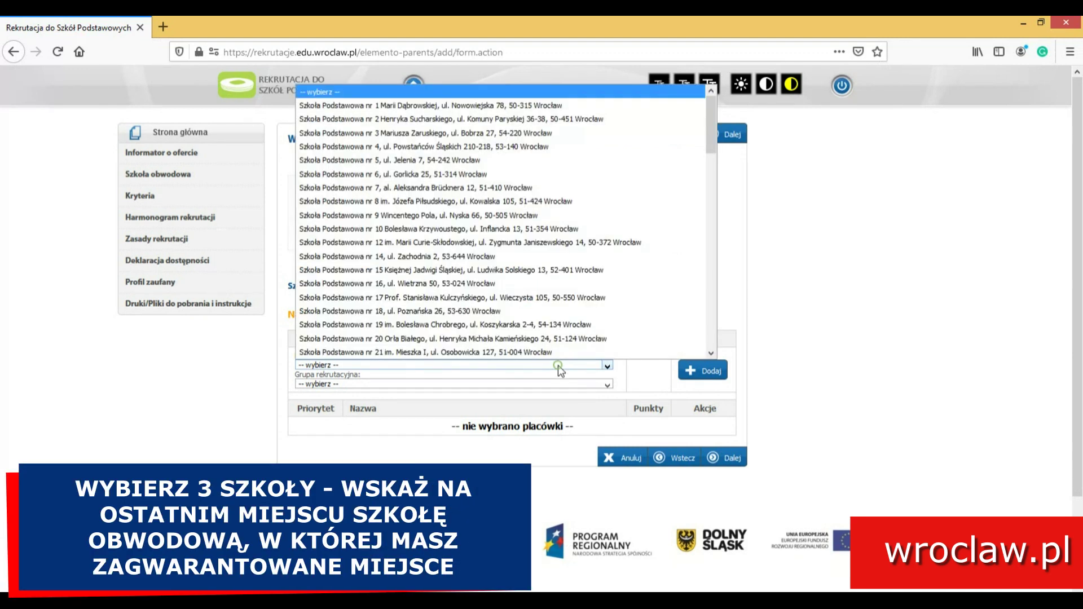
pyautogui.click(465, 196)
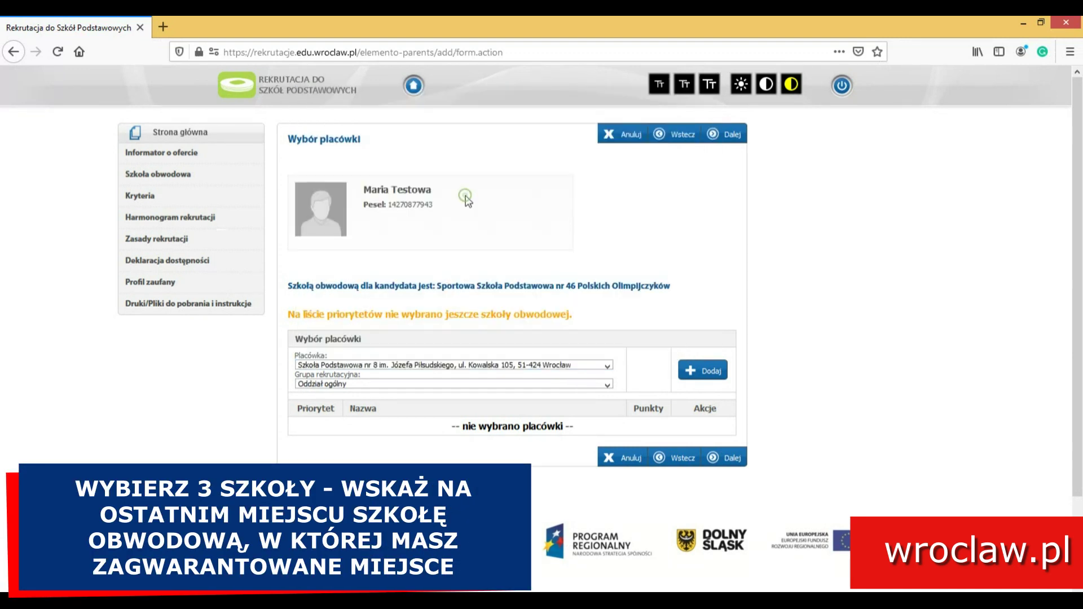
pyautogui.click(703, 370)
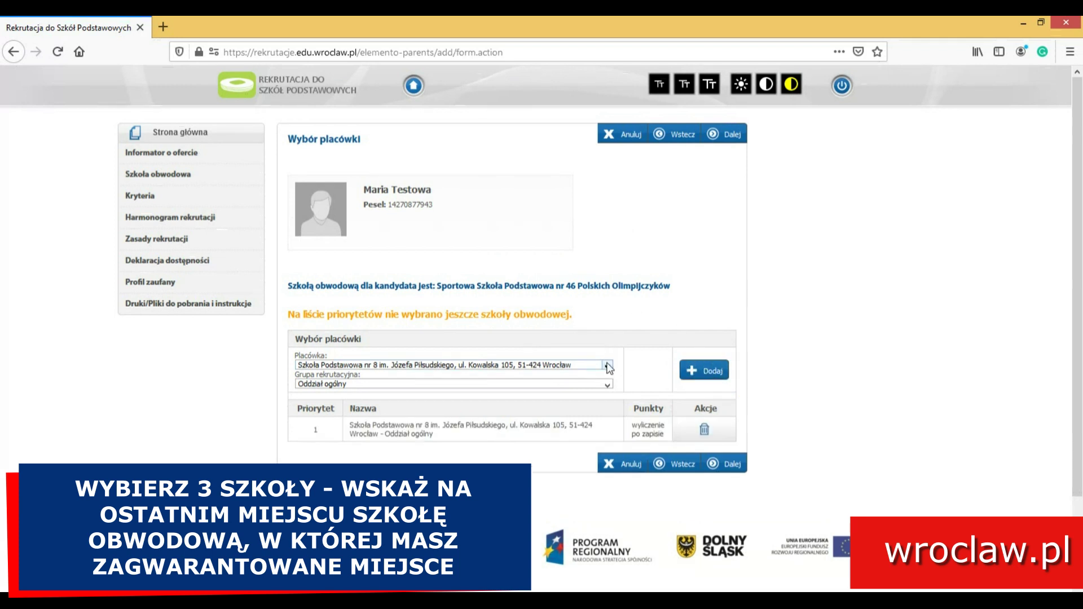
pyautogui.click(607, 366)
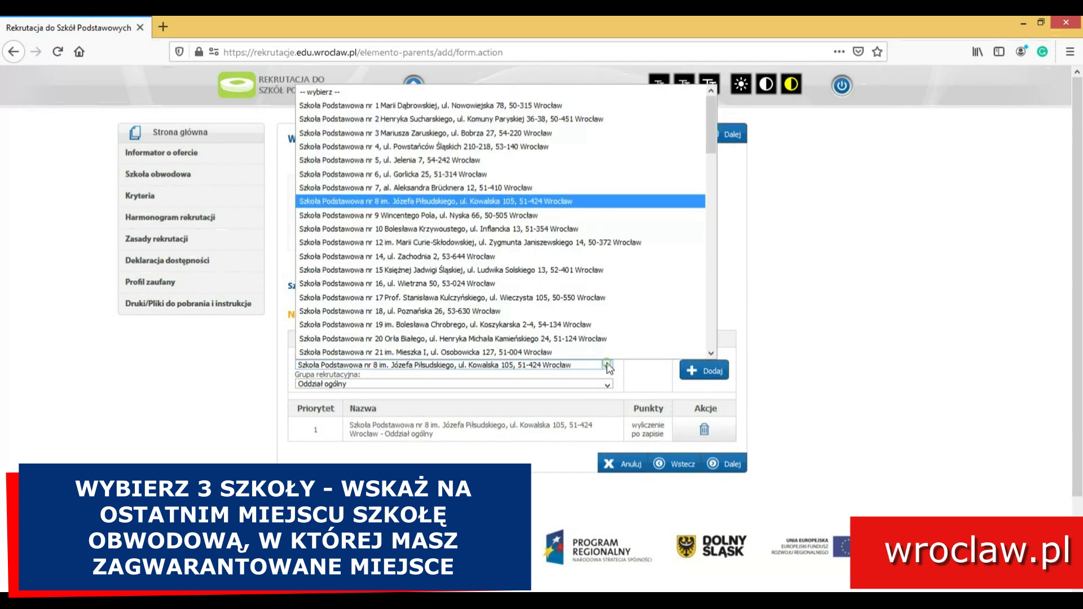
pyautogui.click(359, 339)
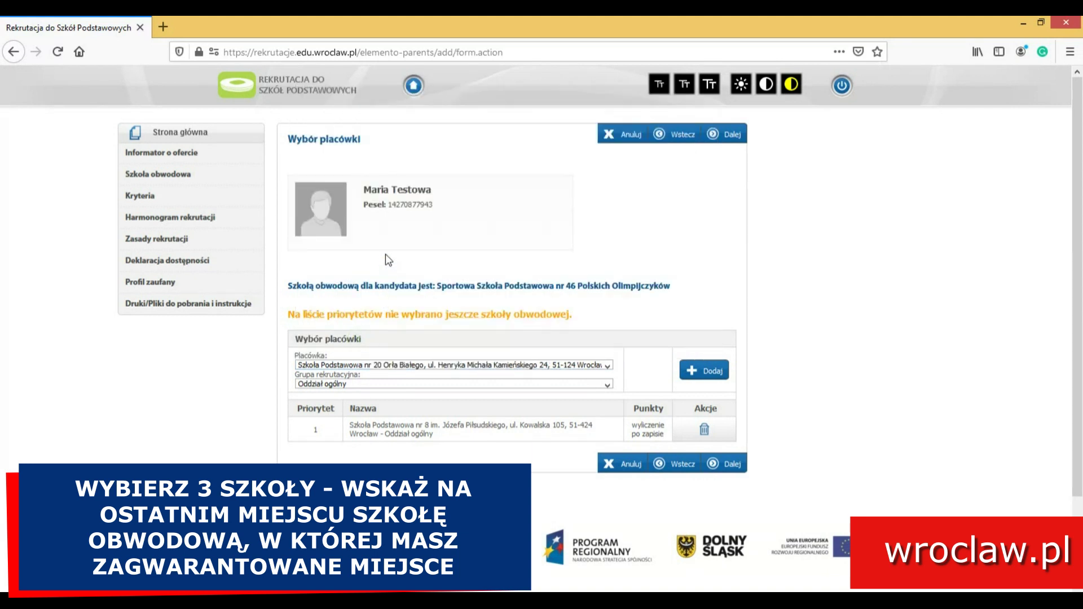
pyautogui.click(703, 372)
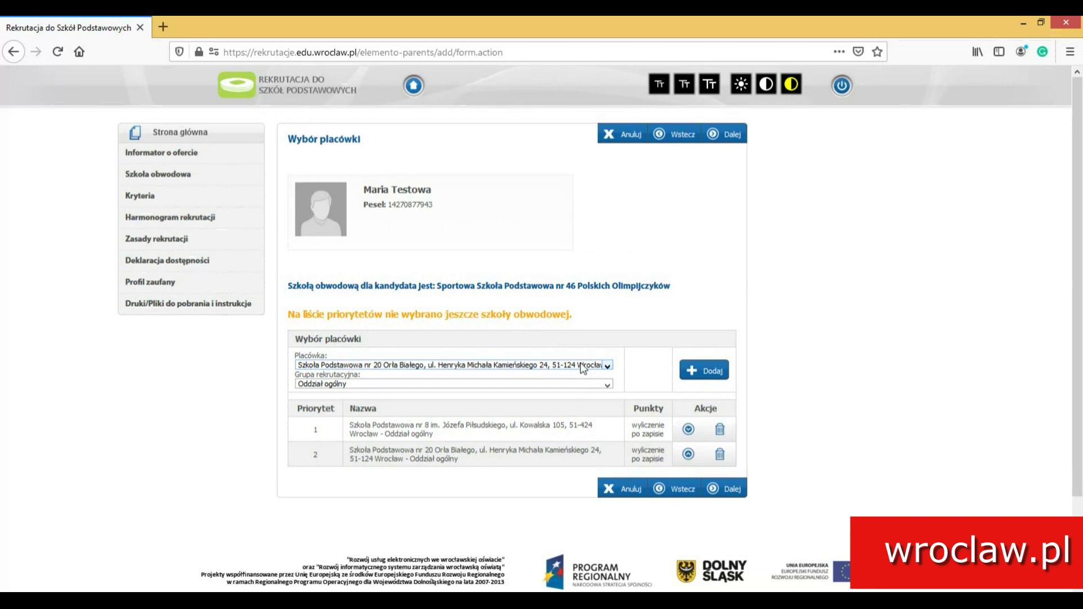
# - Add the catchment Sportowa Szkoła Podstawowa nr 46 as third priority and continue to the criteria
pyautogui.click(582, 367)
pyautogui.scroll(-6, 557, 327)
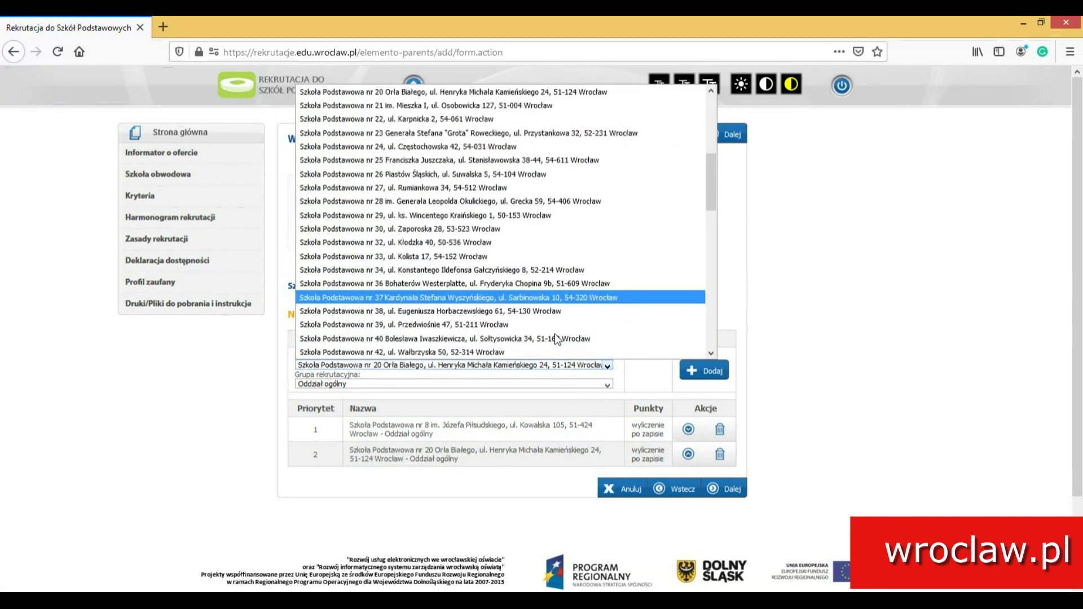
pyautogui.scroll(-2, 556, 336)
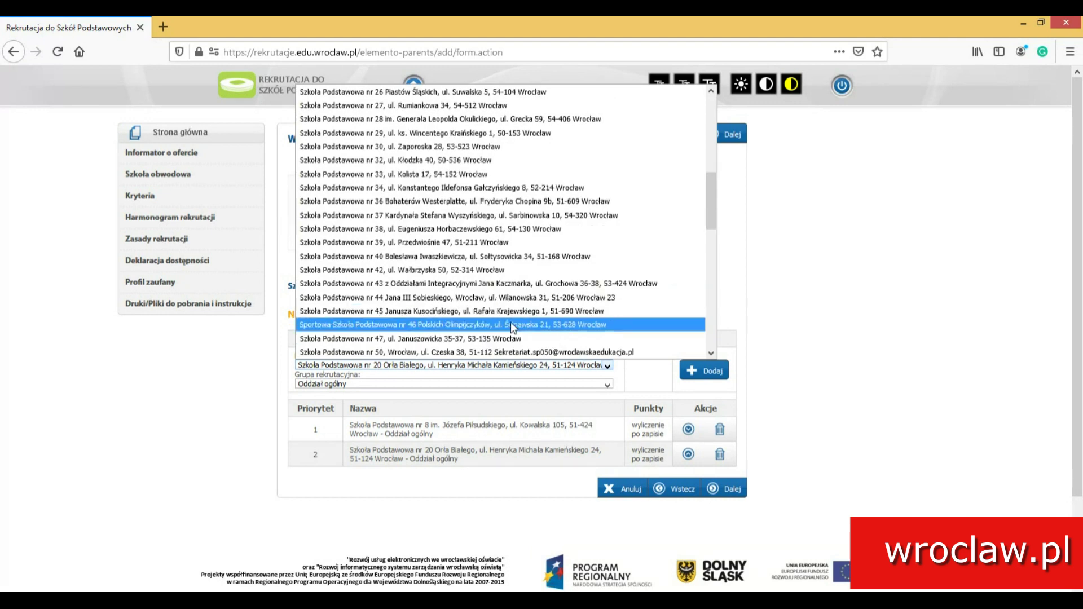
pyautogui.click(510, 324)
pyautogui.click(708, 371)
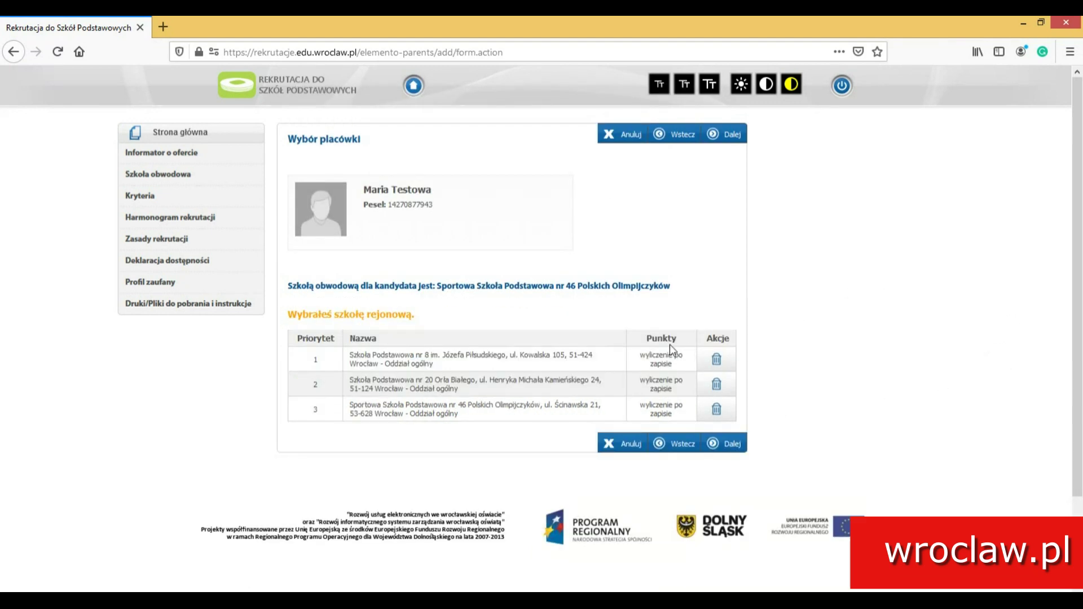
pyautogui.click(720, 442)
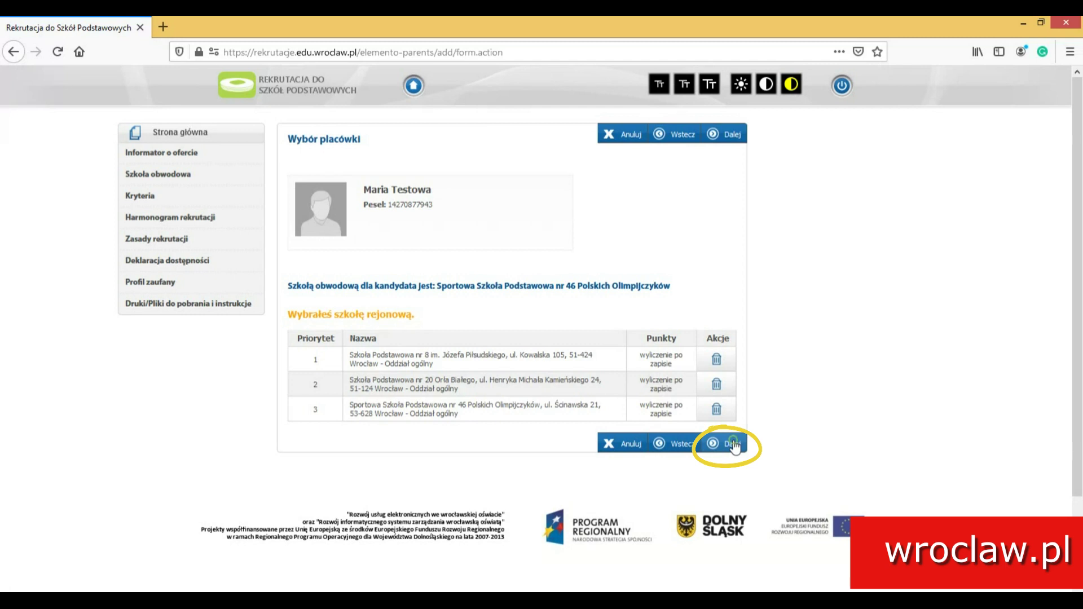
pyautogui.click(733, 443)
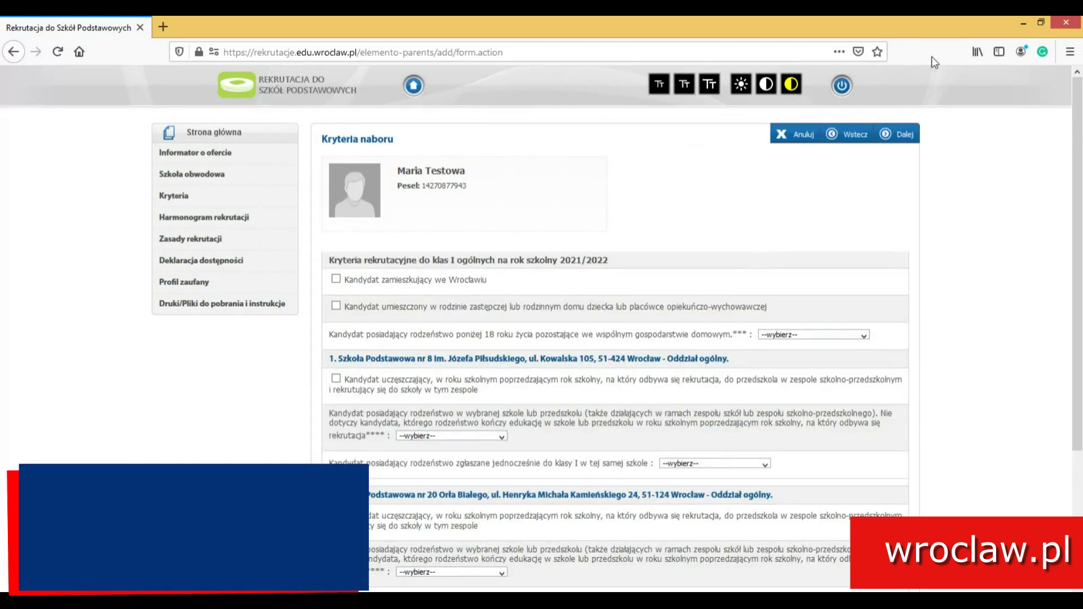
# - Tick Wrocław residence and set the sibling criterion to 'jeden brat albo siostra'
pyautogui.click(336, 279)
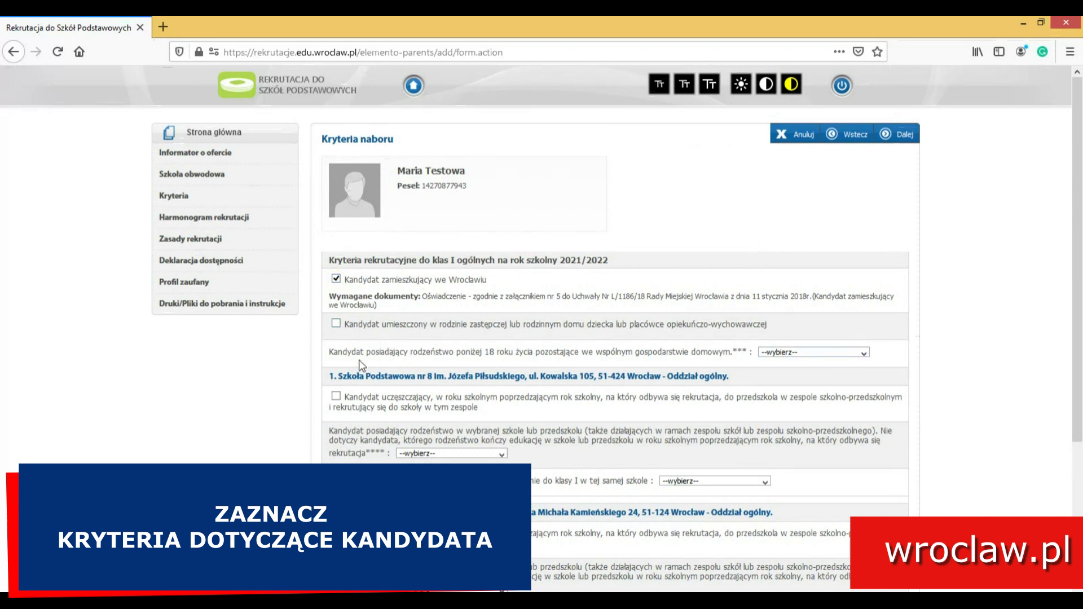
pyautogui.scroll(-2, 736, 312)
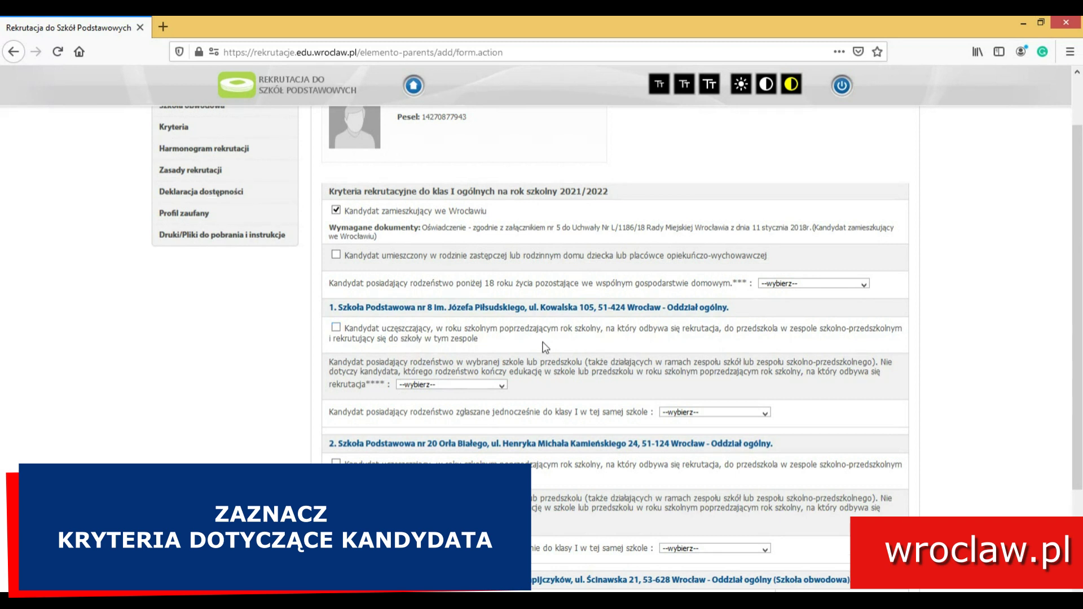
pyautogui.click(784, 284)
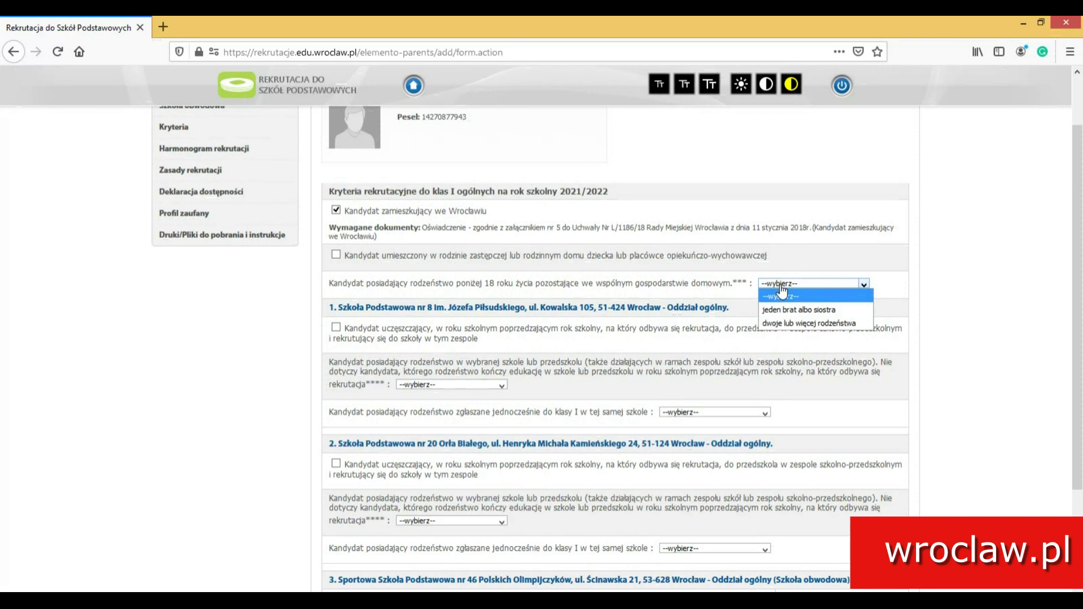
pyautogui.click(782, 311)
pyautogui.scroll(-3, 874, 329)
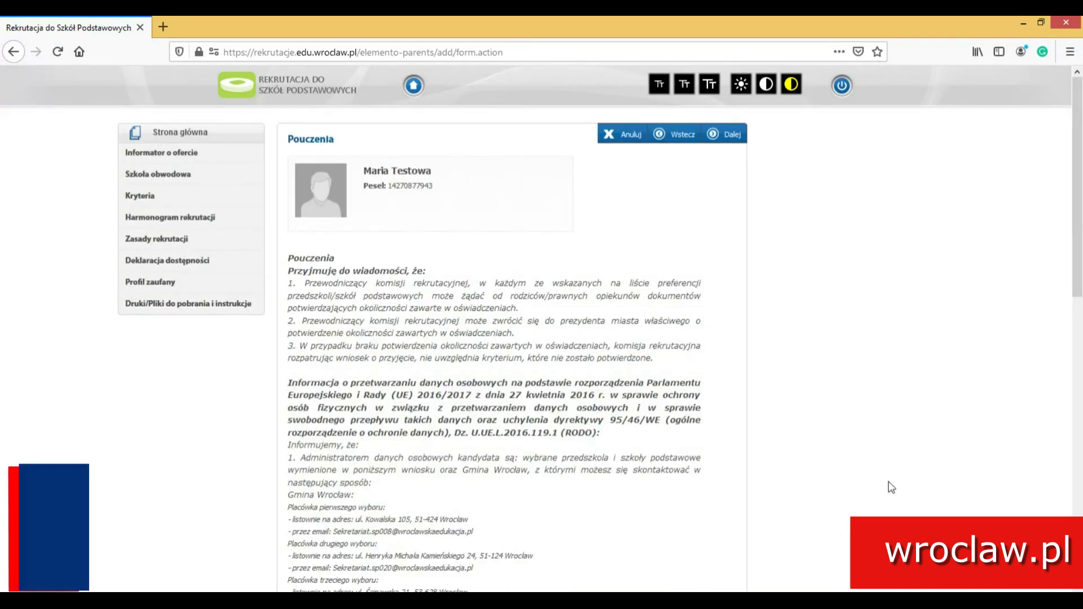
# - Tick the 'Zapoznałam/zapoznałem się…' and 'Wyrażam zgodę…' statements and continue to the summary
pyautogui.scroll(-10, 507, 316)
pyautogui.scroll(-3, 498, 325)
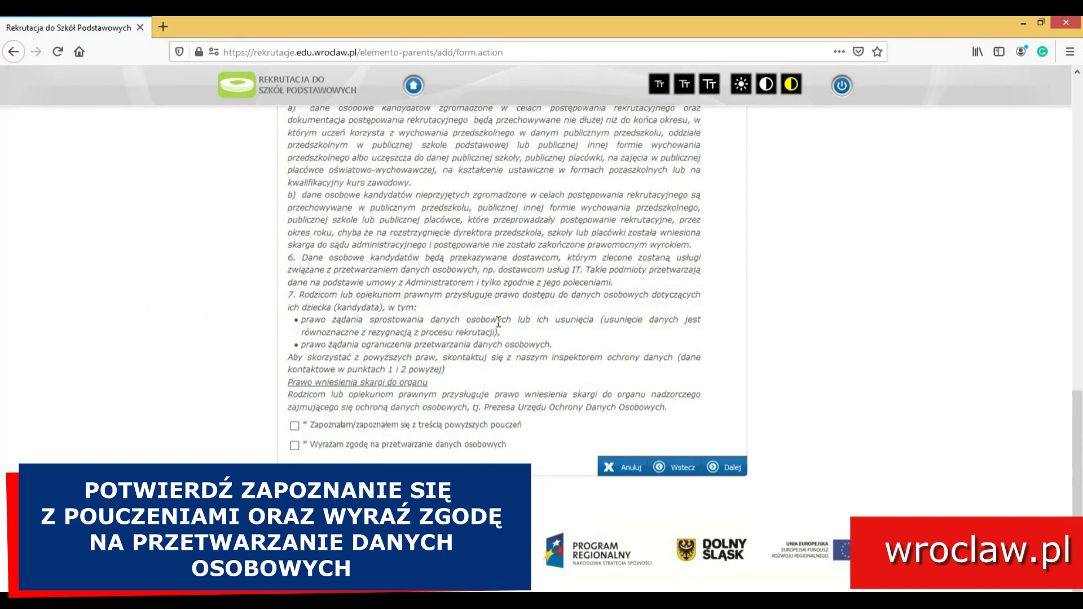
pyautogui.click(375, 425)
pyautogui.click(357, 445)
pyautogui.click(725, 467)
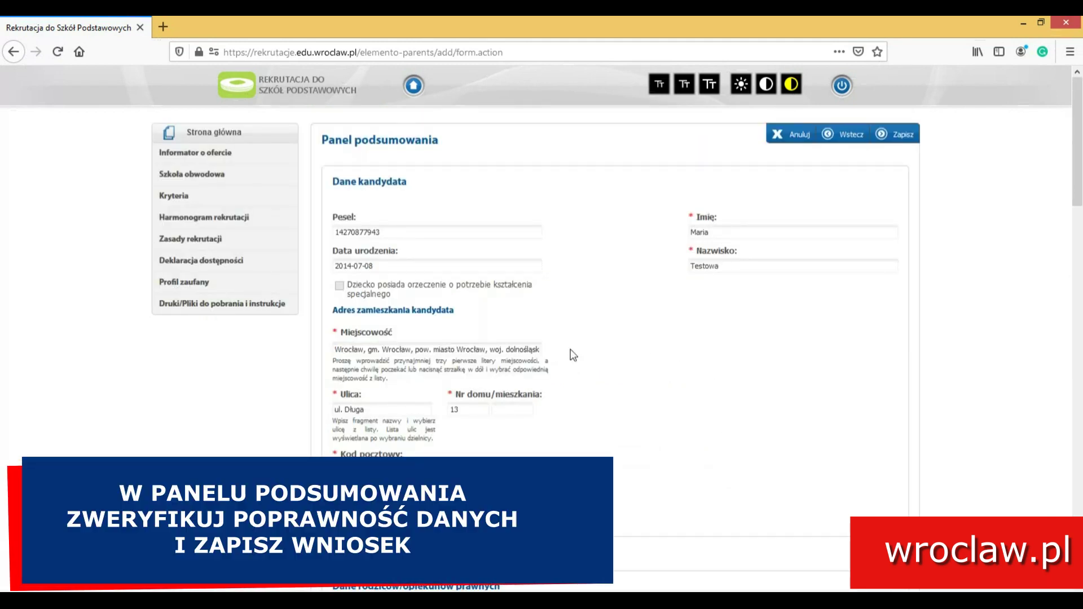
pyautogui.scroll(-5, 573, 354)
pyautogui.scroll(-10, 574, 355)
pyautogui.scroll(-8, 572, 350)
pyautogui.scroll(-12, 570, 348)
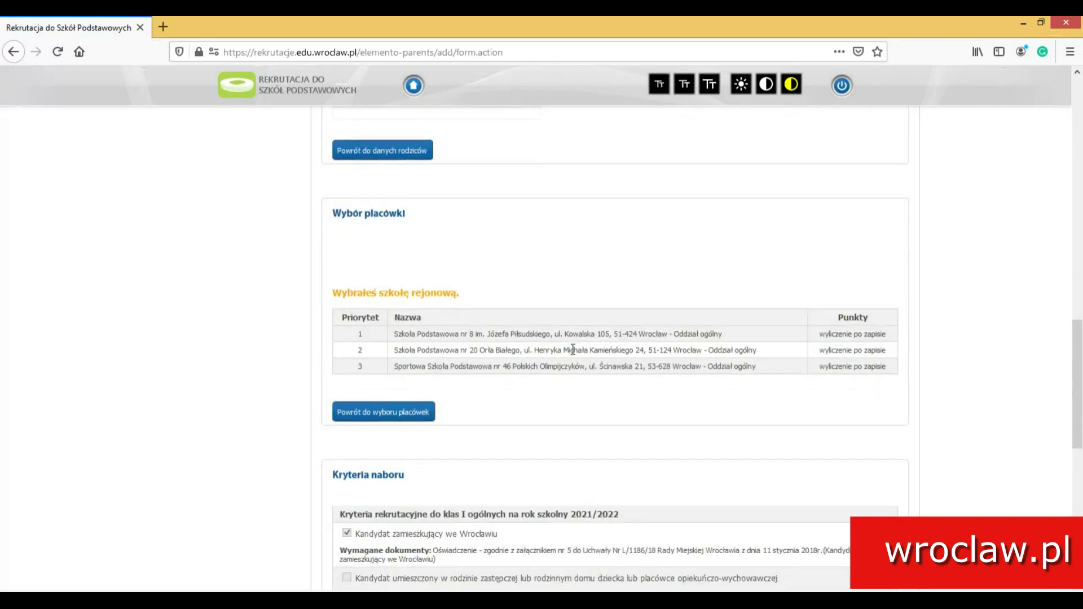
pyautogui.scroll(-14, 572, 349)
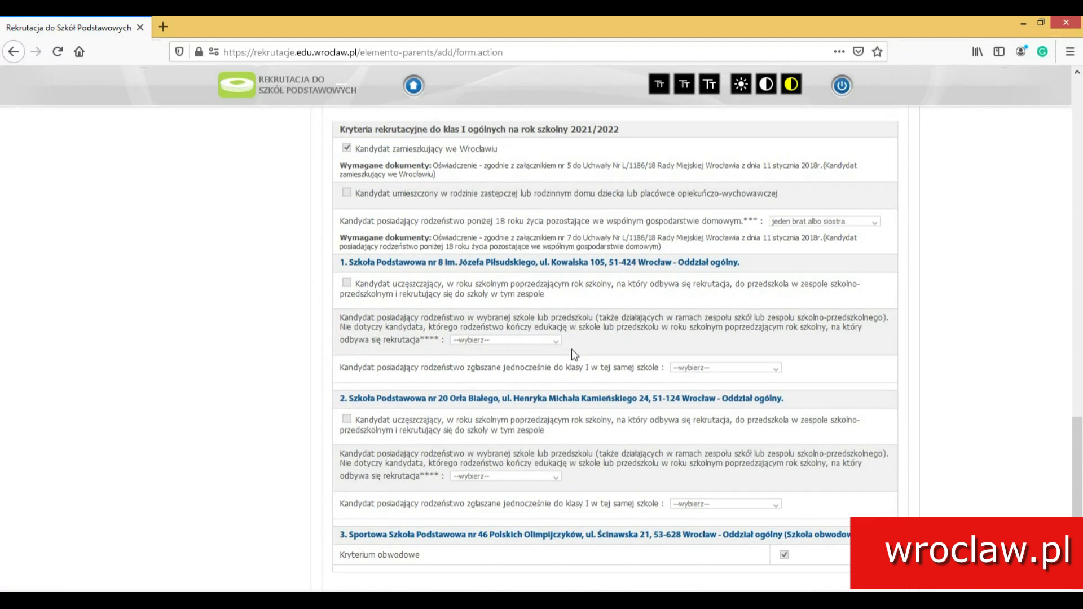
pyautogui.scroll(-8, 571, 349)
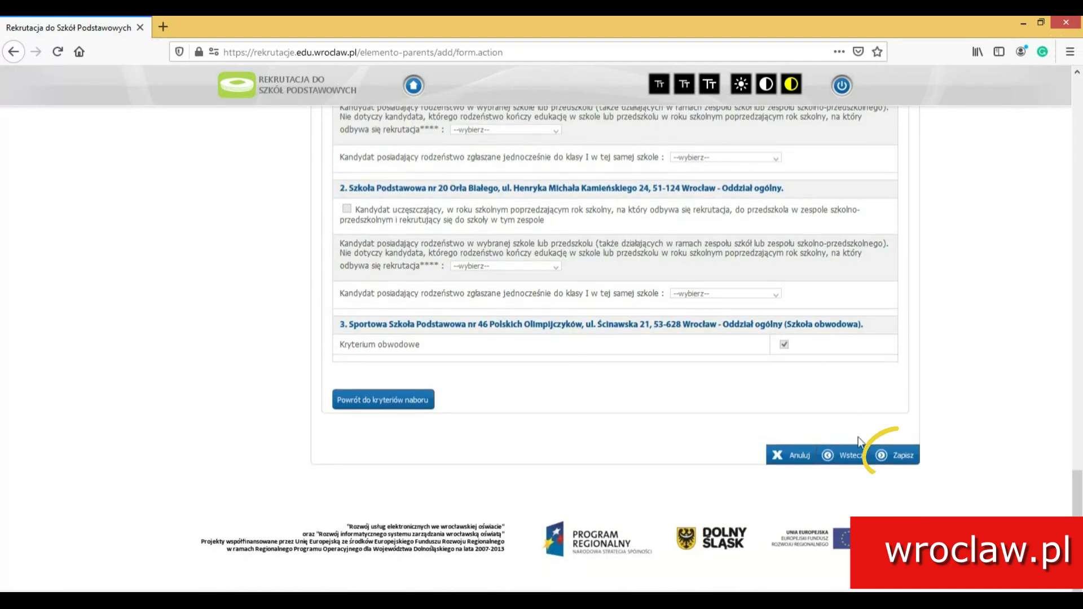
# - Save the application, entering and repeating an access password in the 'Ustaw hasło dostępowe' dialog
pyautogui.click(890, 454)
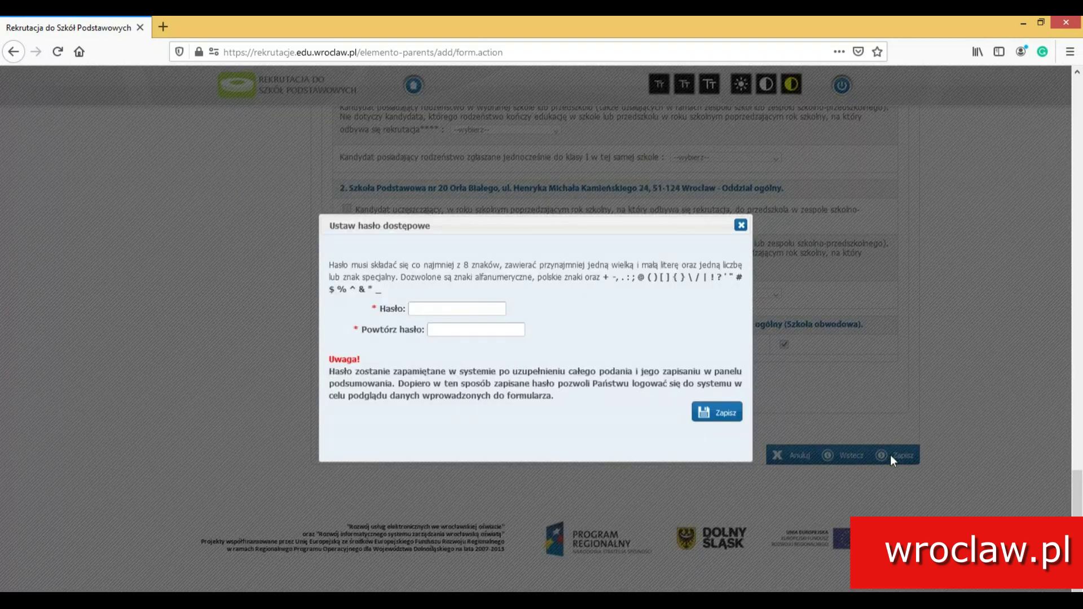
pyautogui.click(433, 305)
pyautogui.write('•••••••••••')
pyautogui.press('Tab')
pyautogui.write('••')
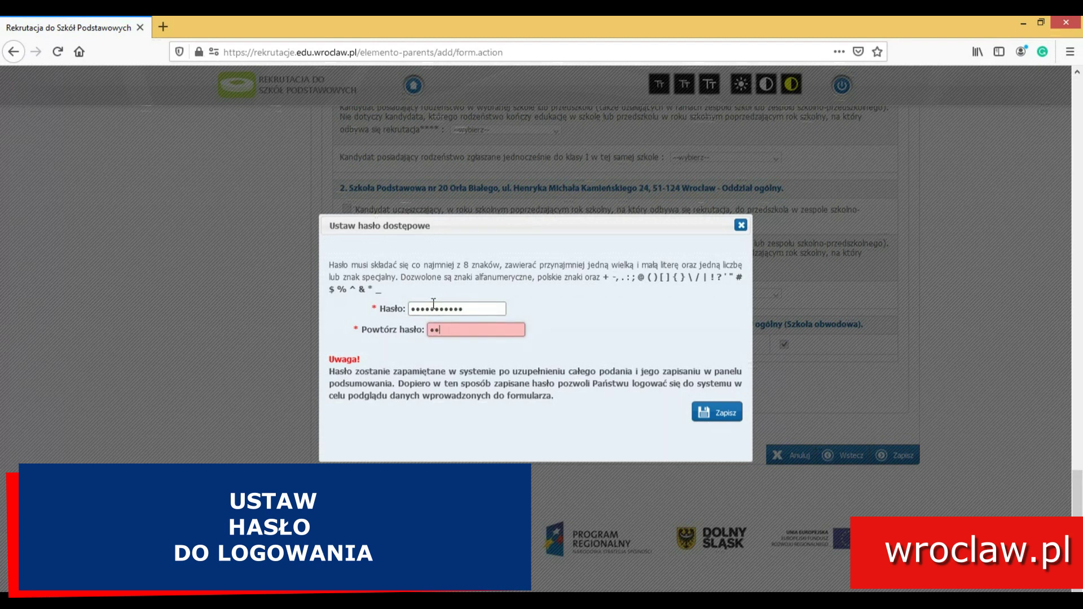
pyautogui.write('•••••••••')
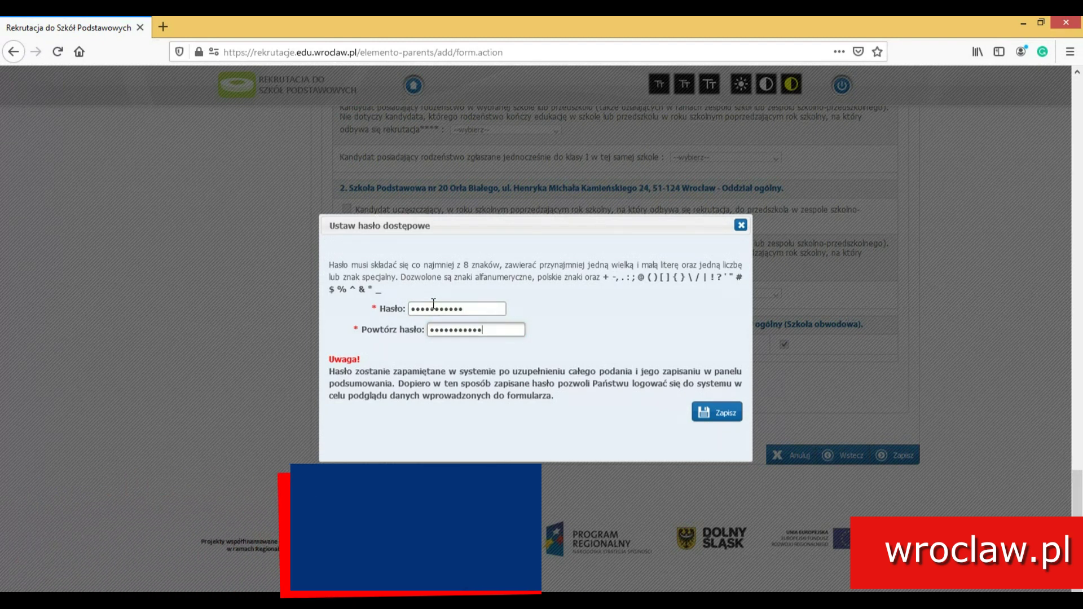
pyautogui.press('Return')
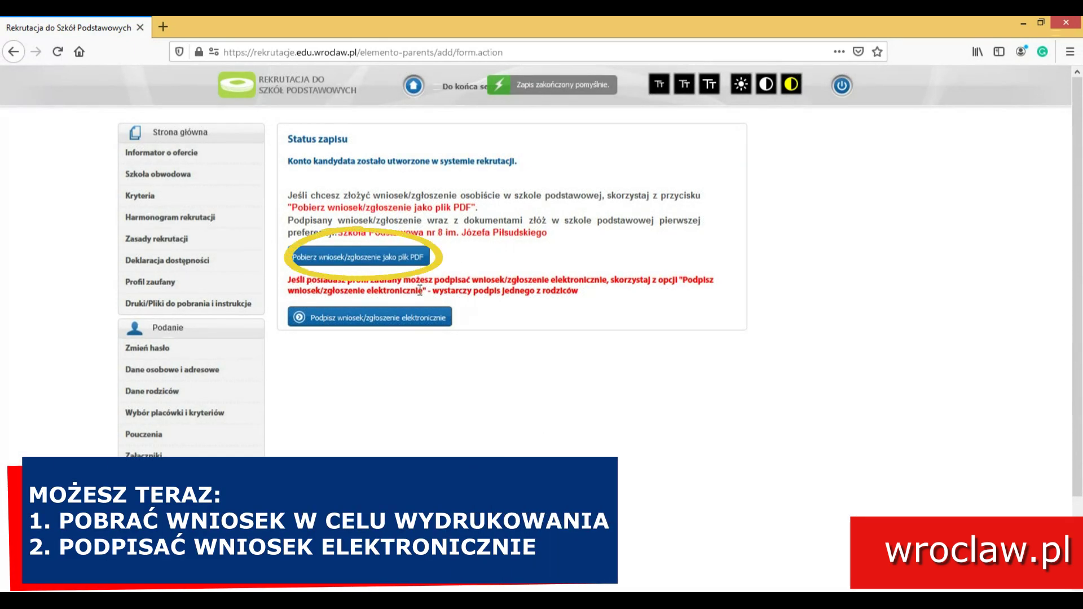
# - Start electronic signing of the application as the first parent
pyautogui.click(394, 324)
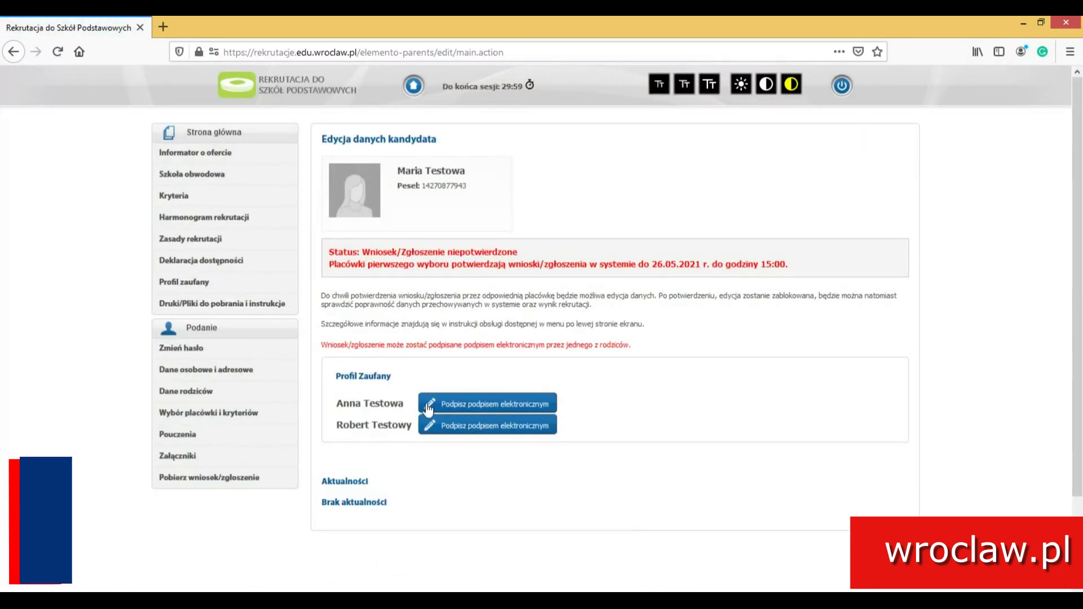
pyautogui.click(507, 405)
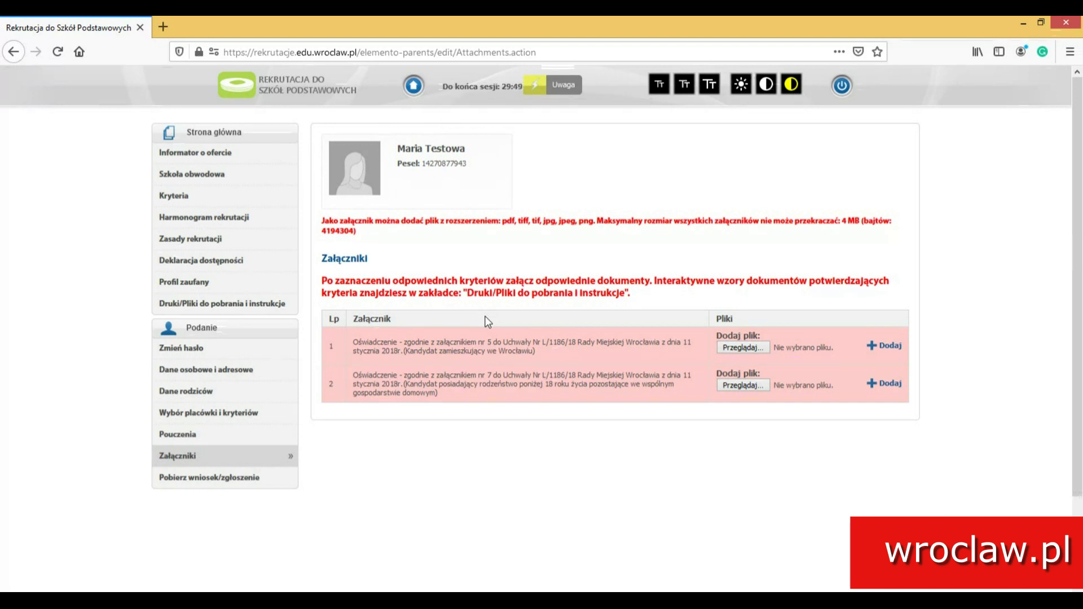
# - Attach przykladowyzalacznik.pdf to both the Wrocław residence and sibling statements
pyautogui.click(738, 348)
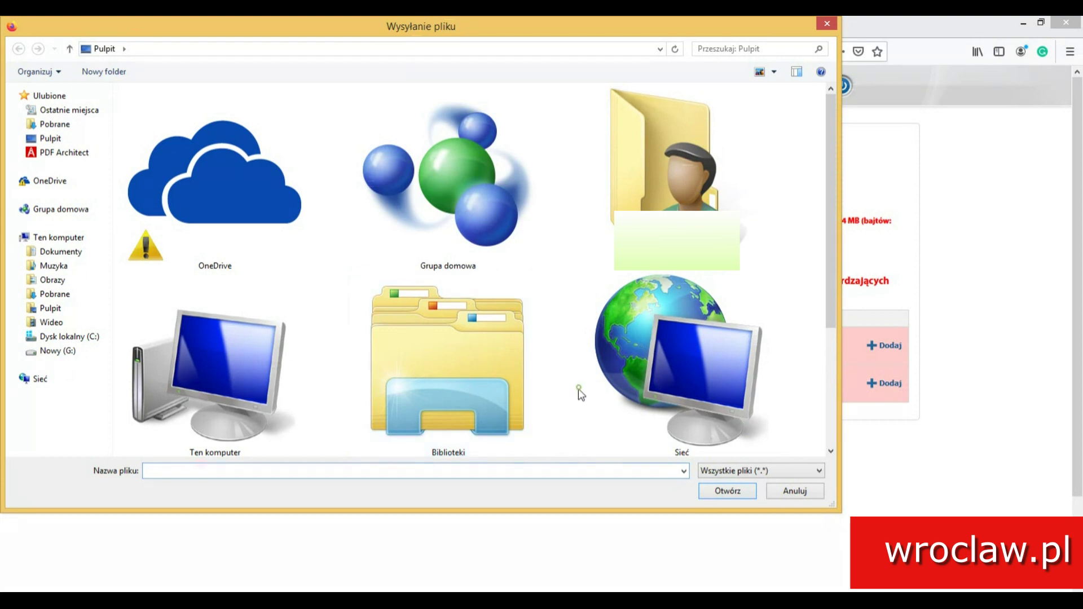
pyautogui.scroll(-3, 580, 392)
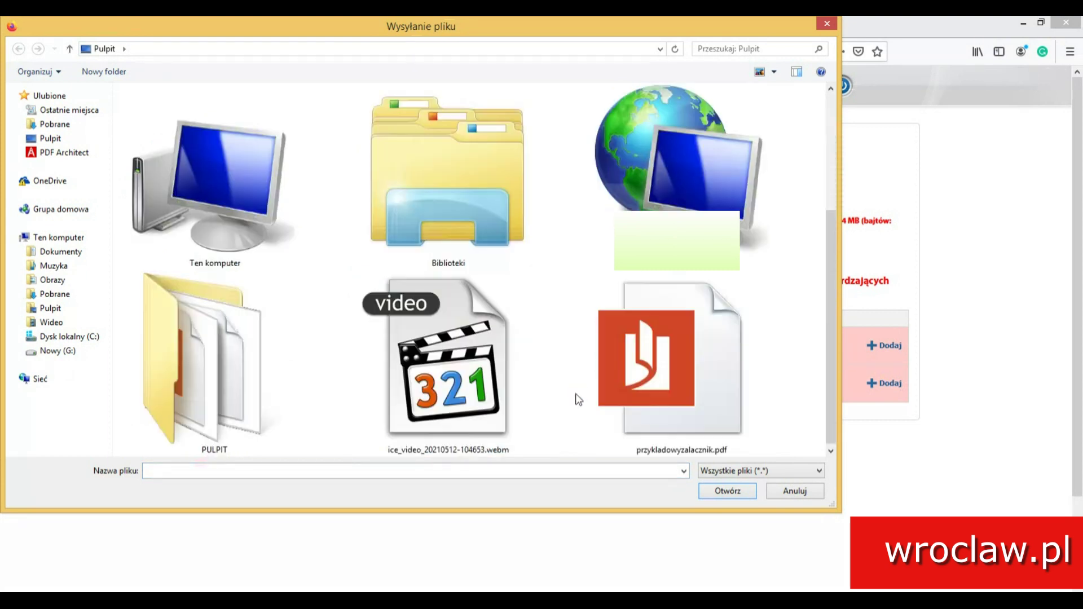
pyautogui.doubleClick(654, 386)
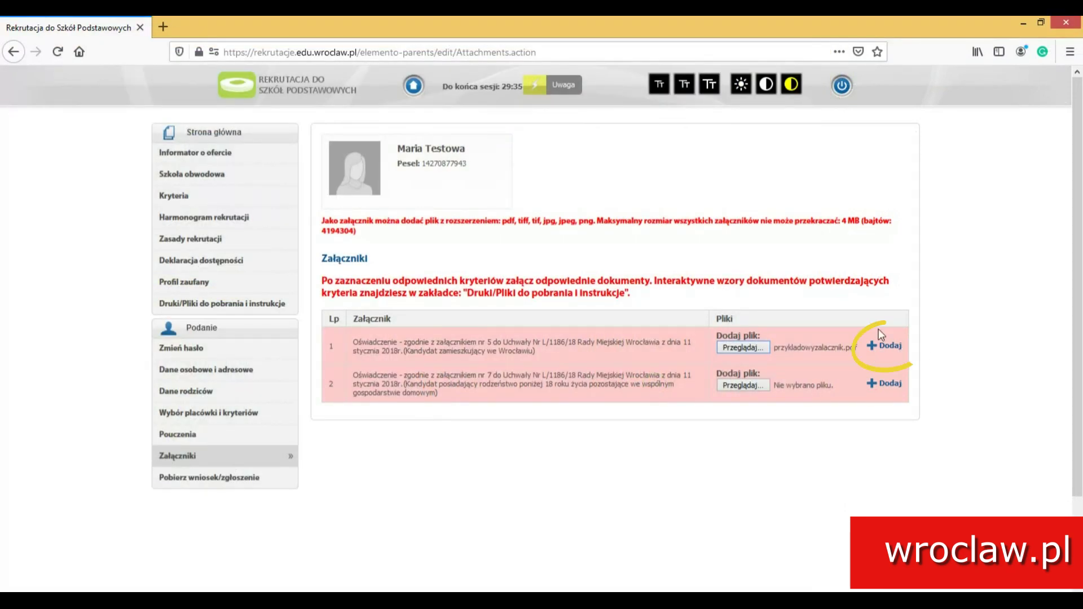
pyautogui.click(885, 347)
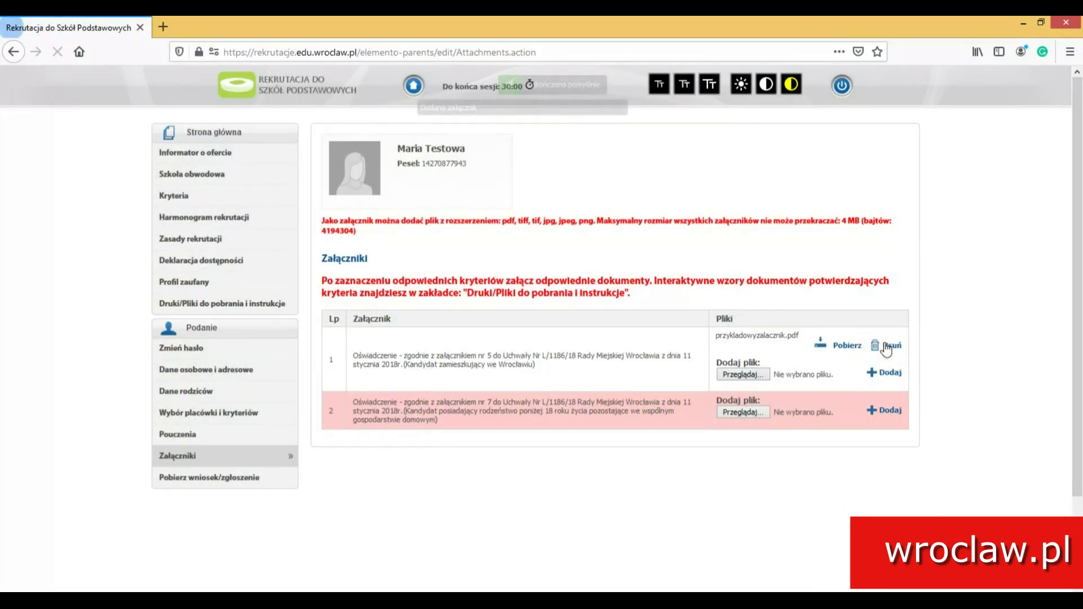
pyautogui.click(739, 412)
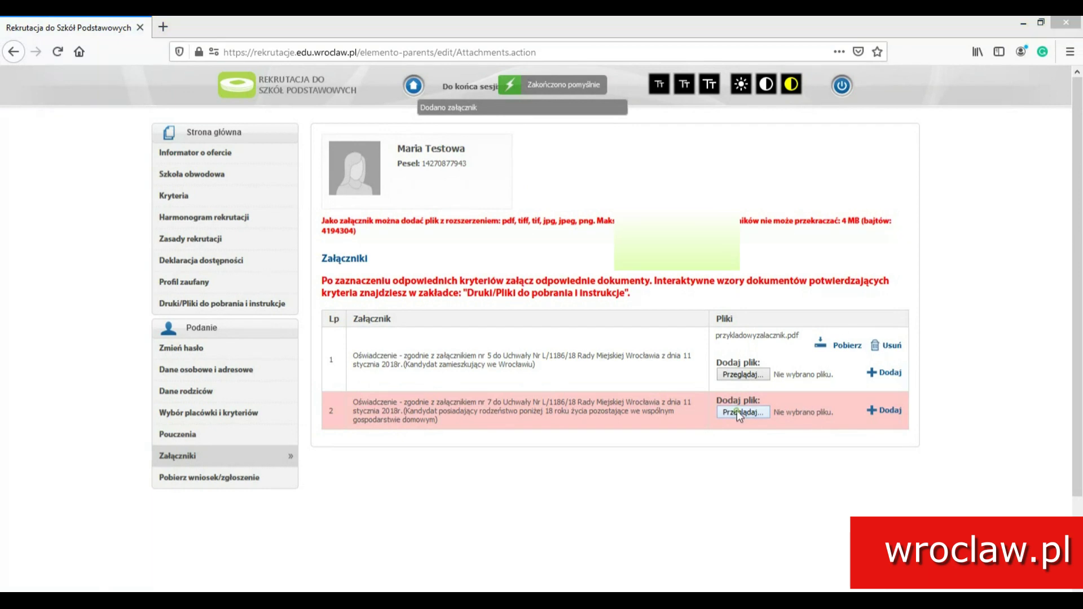
pyautogui.scroll(-3, 593, 364)
pyautogui.doubleClick(672, 411)
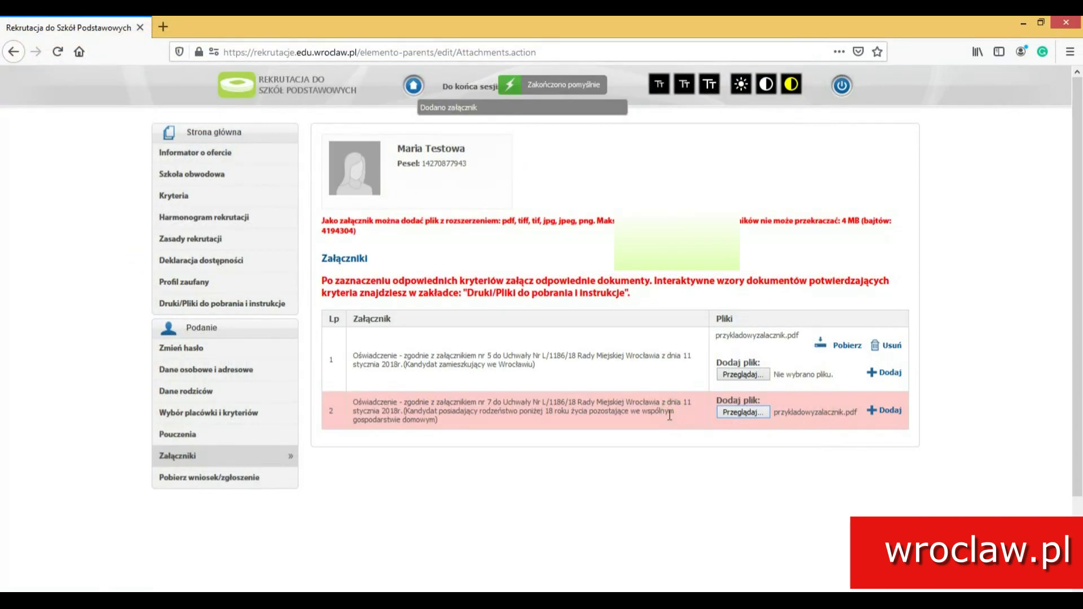
pyautogui.click(893, 412)
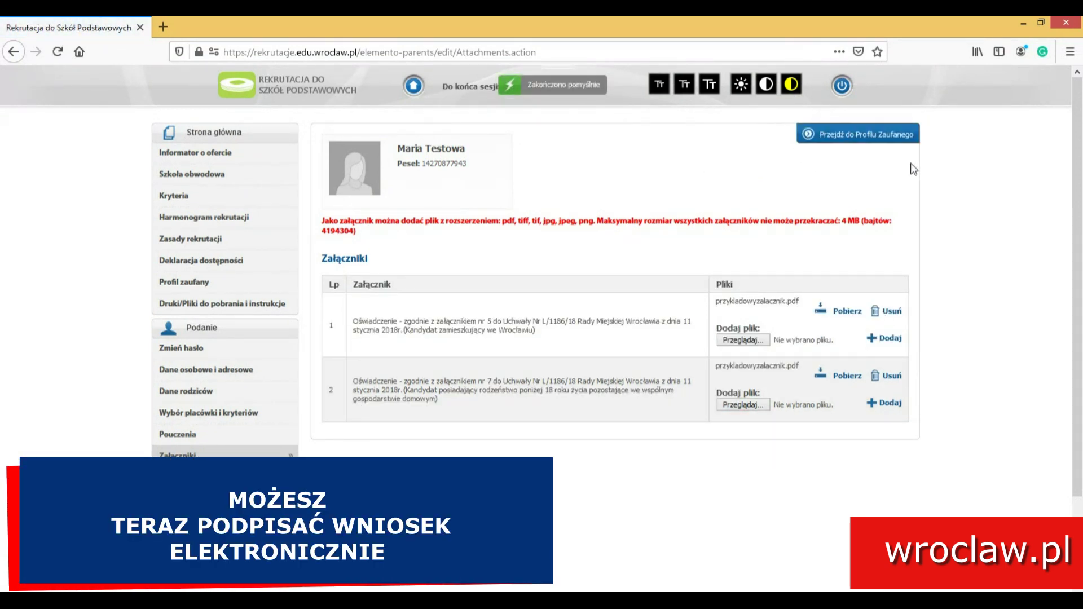
# - Go on to Profil Zaufany and sign as the first parent, reaching the gov.pl login page
pyautogui.click(859, 146)
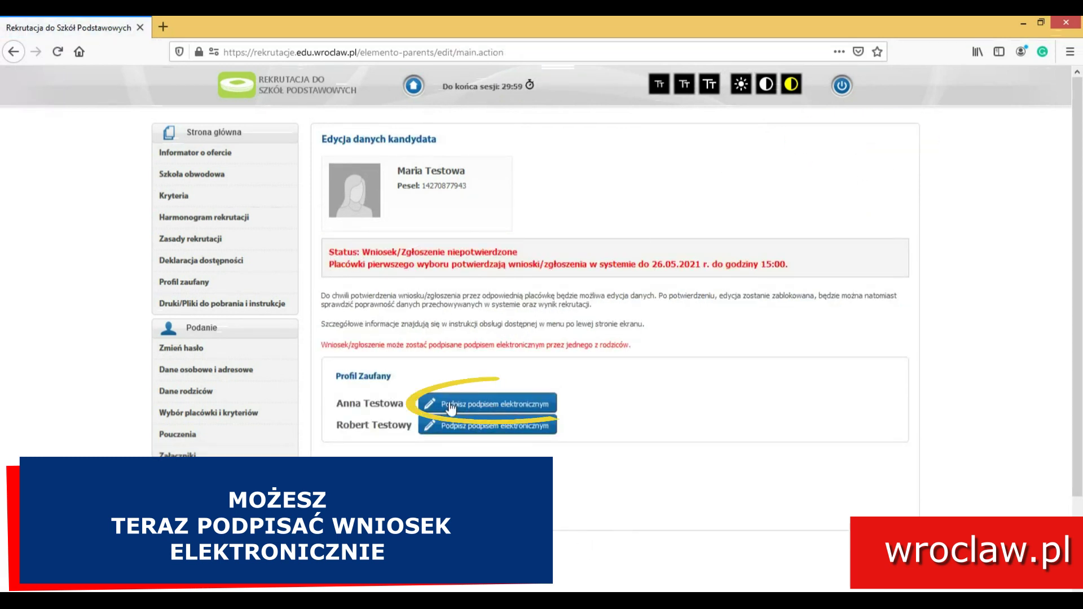
pyautogui.click(503, 402)
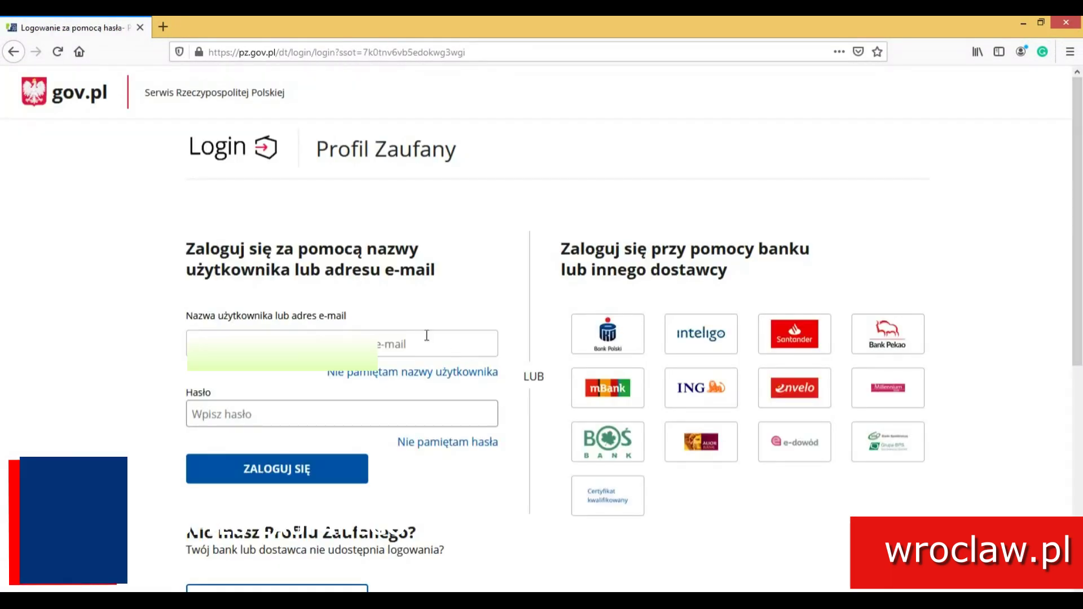
pyautogui.click(426, 335)
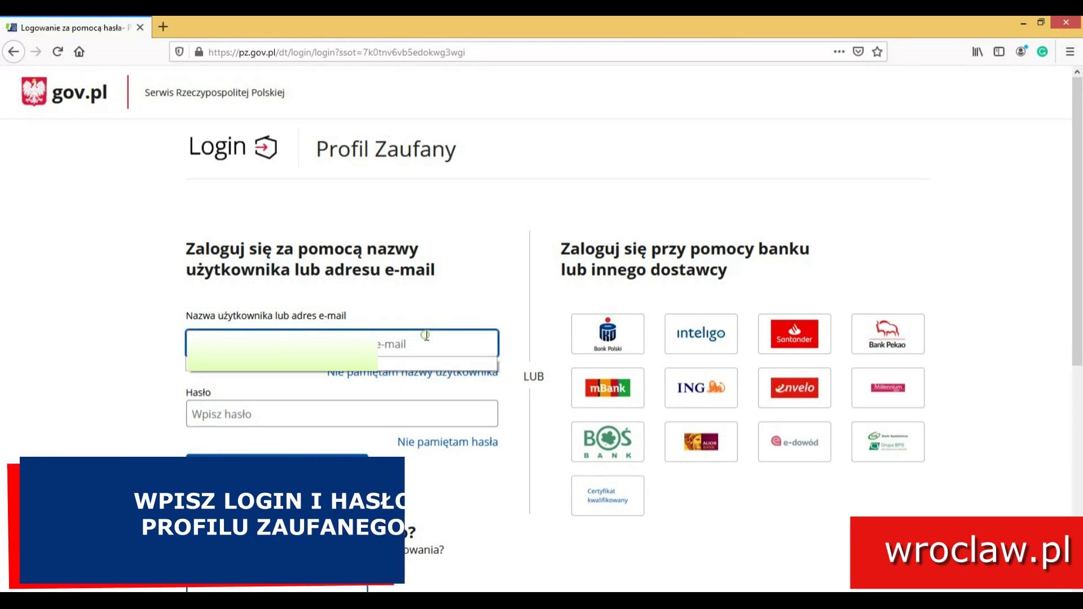
# - Enter the account password and submit the Profil Zaufany login to reach 'Podpisywanie dokumentu'
pyautogui.click(412, 411)
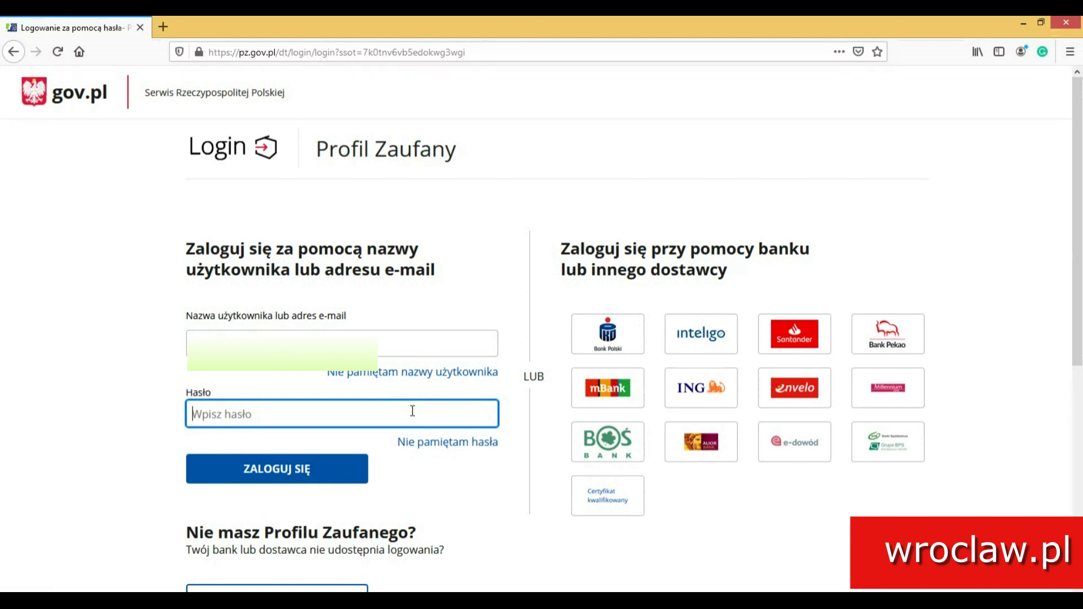
pyautogui.write('••••••••••••')
pyautogui.press('Return')
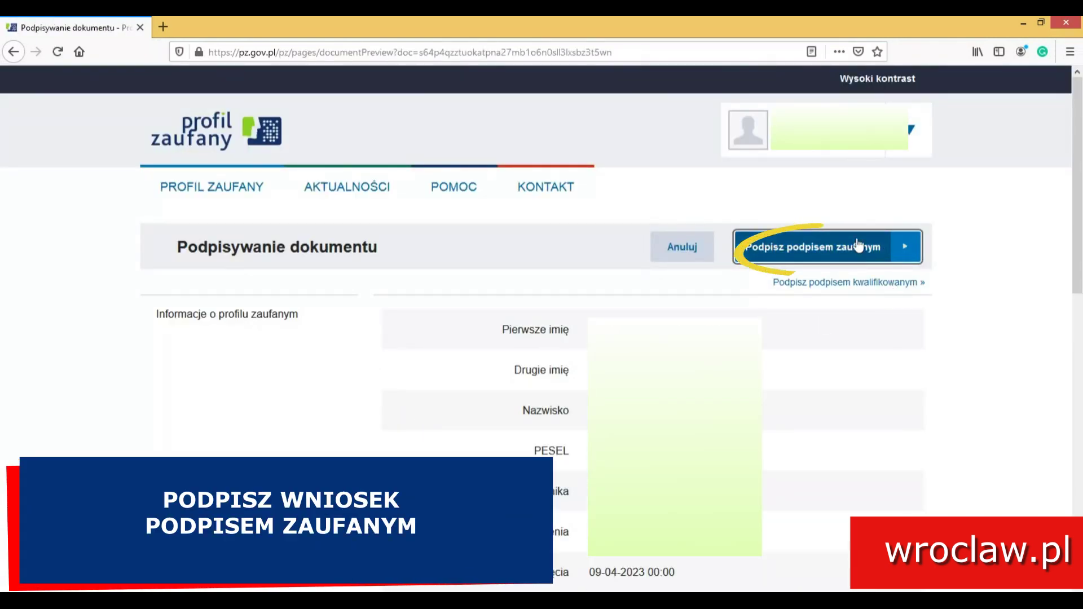
# - Choose 'Podpisz podpisem zaufanym' to request the SMS authorization code for signing
pyautogui.click(810, 259)
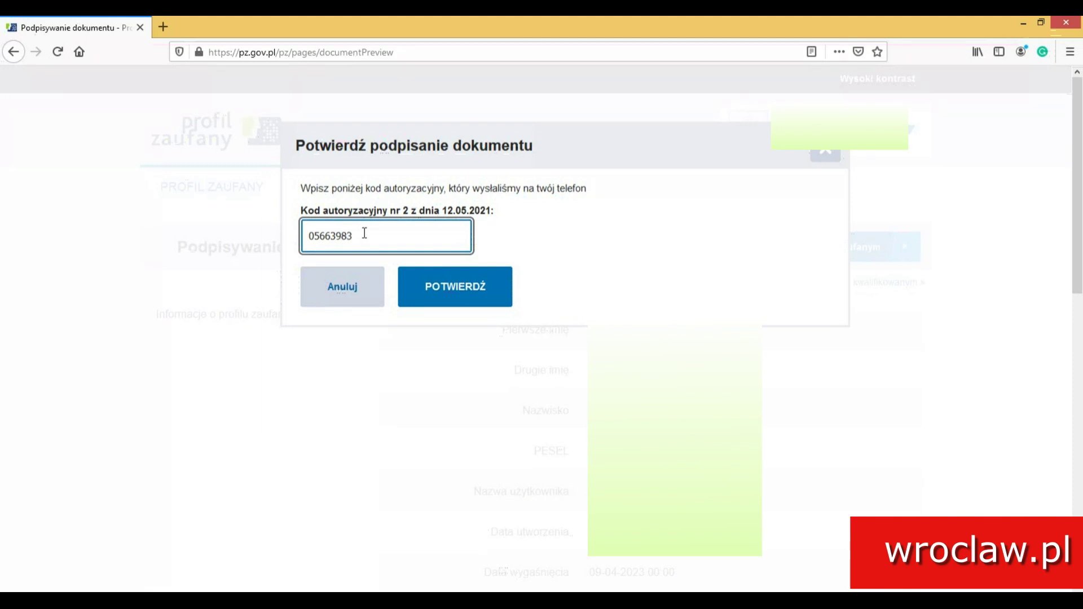
# - Confirm with POTWIERDŹ and check the application shows as signed by the first parent
pyautogui.click(440, 298)
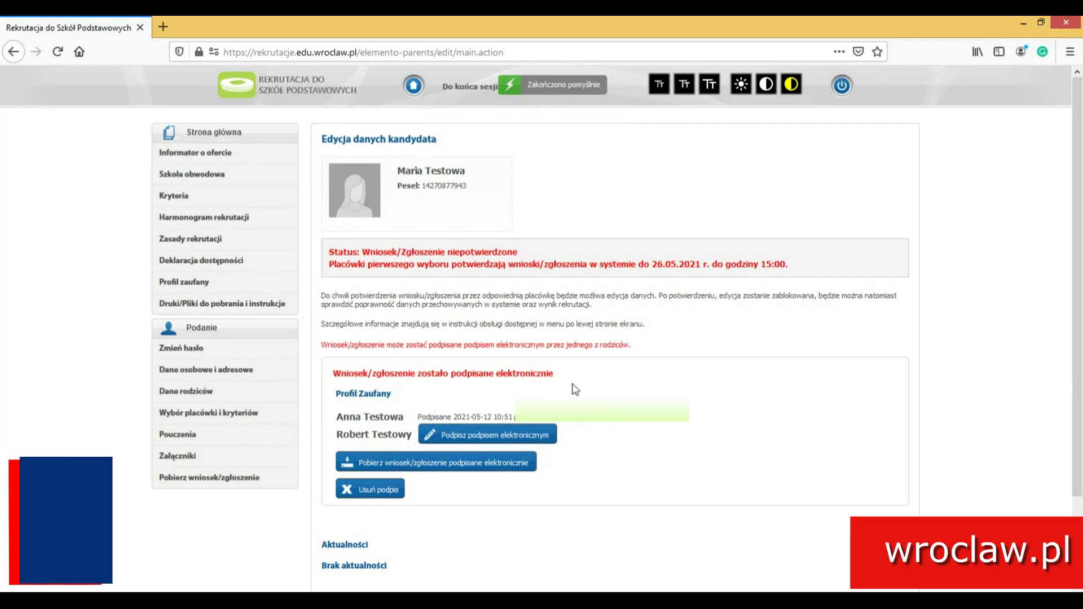
pyautogui.scroll(-3, 621, 388)
pyautogui.scroll(3, 623, 388)
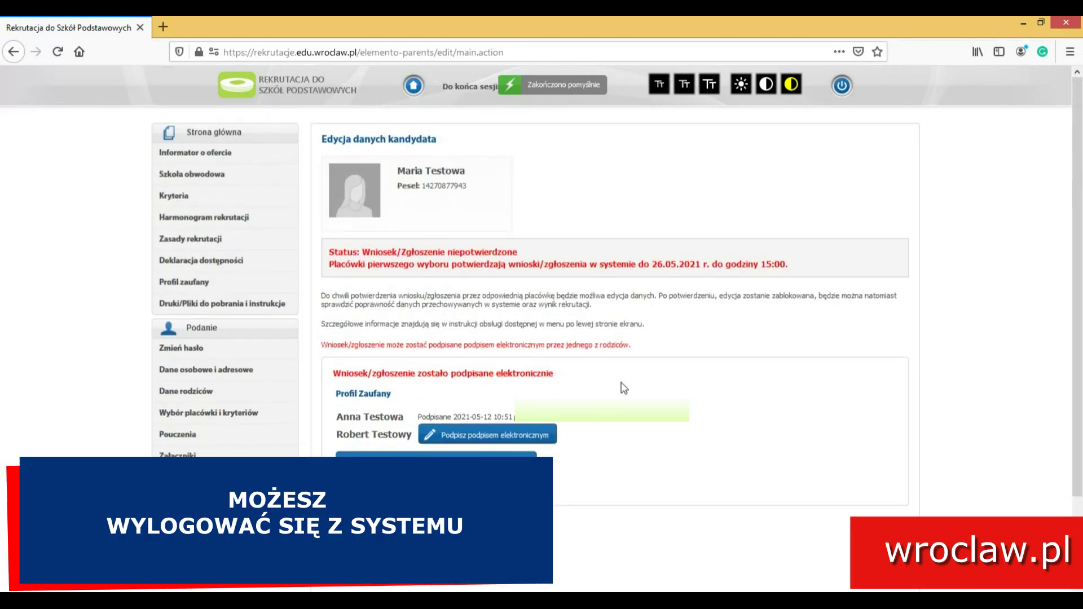